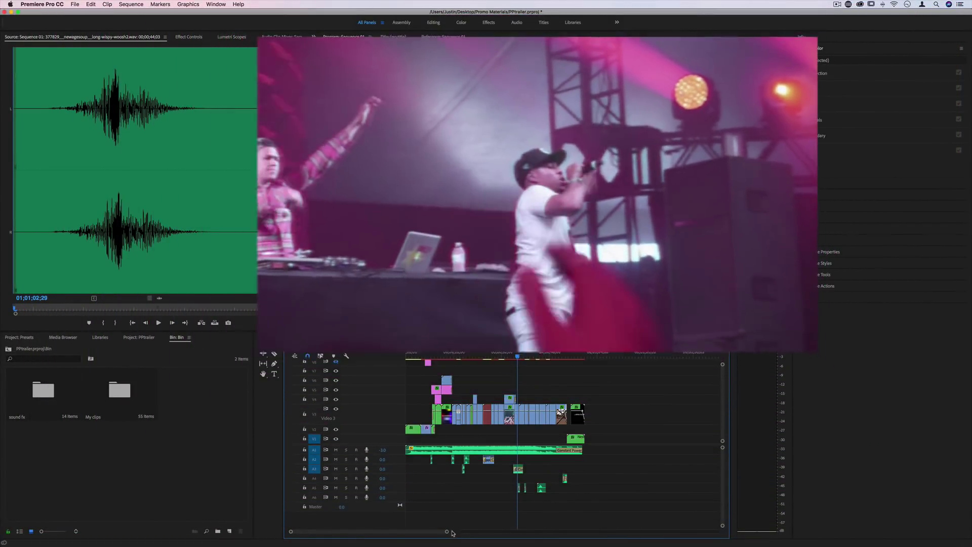
Select all the audio clips in Sequence 01 to point out the sound design layers, and clear the selection.
drag(446, 532, 428, 533)
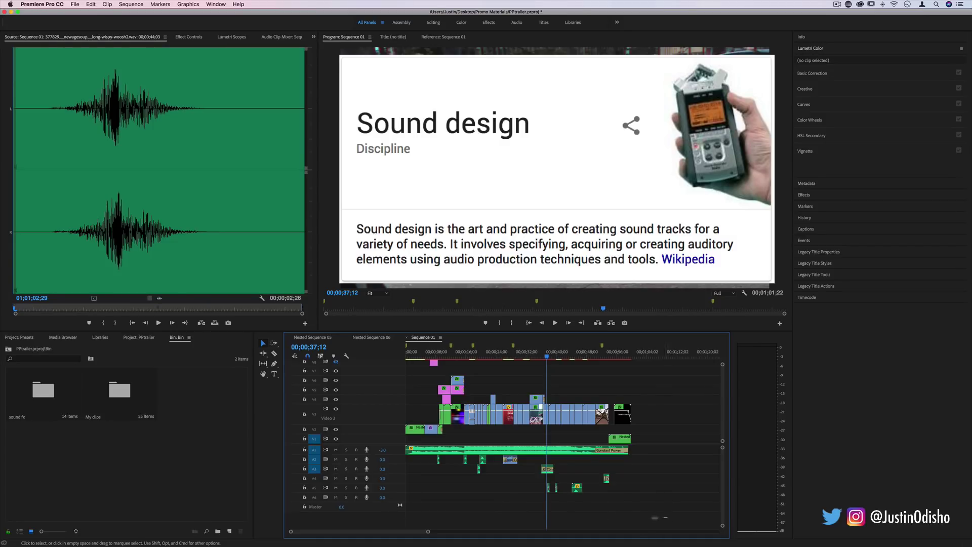
drag(664, 518, 405, 453)
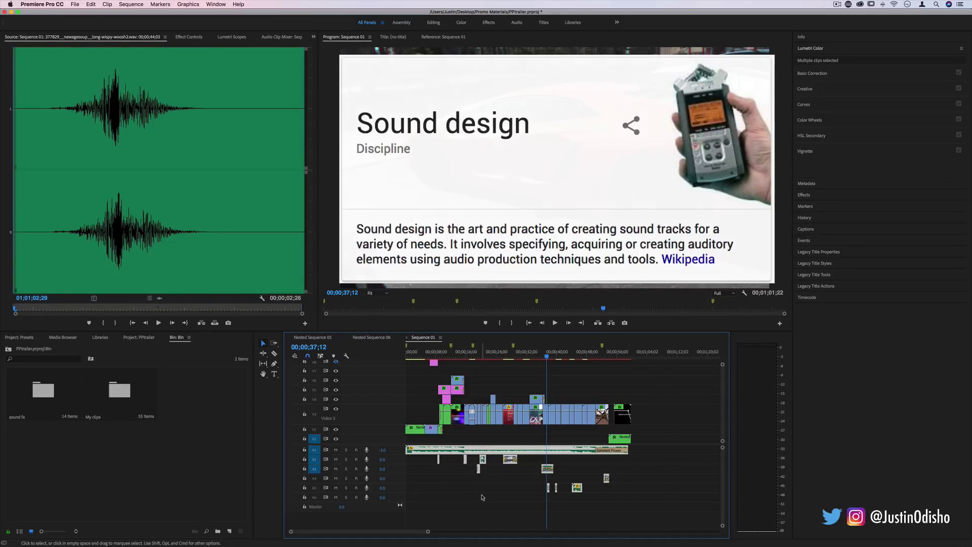
click(482, 497)
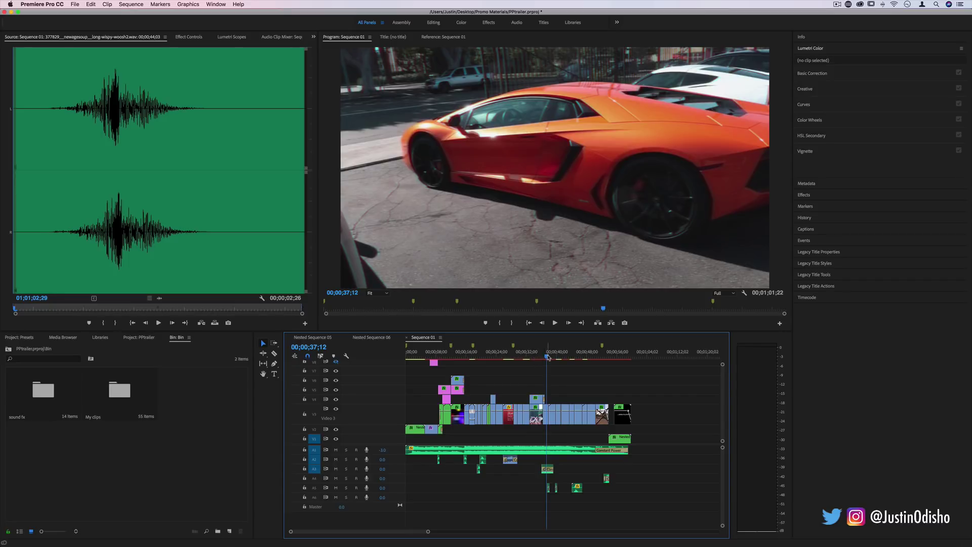
Scrub and play through Sequence 01, reviewing the transitions around the city, orange car and night street clips and the preset title.
drag(548, 358, 550, 358)
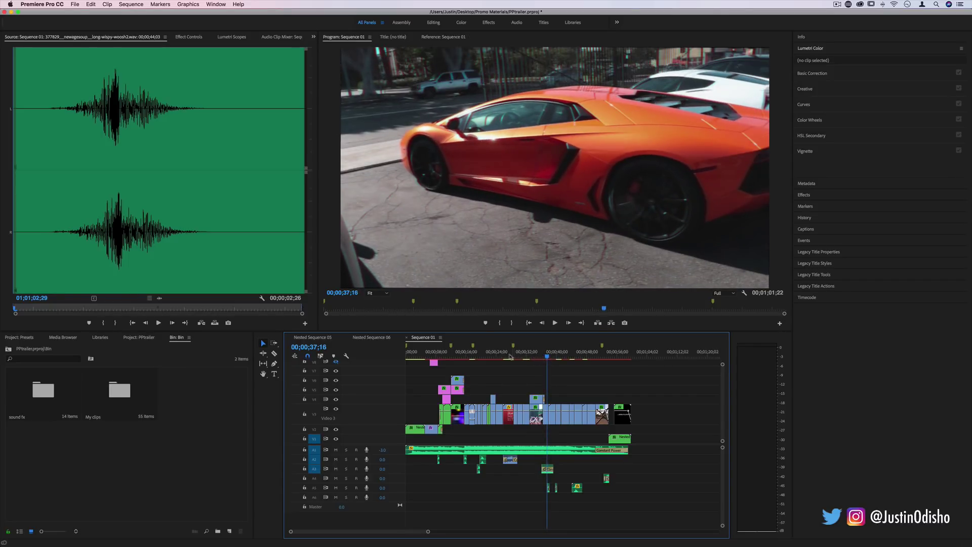
click(484, 356)
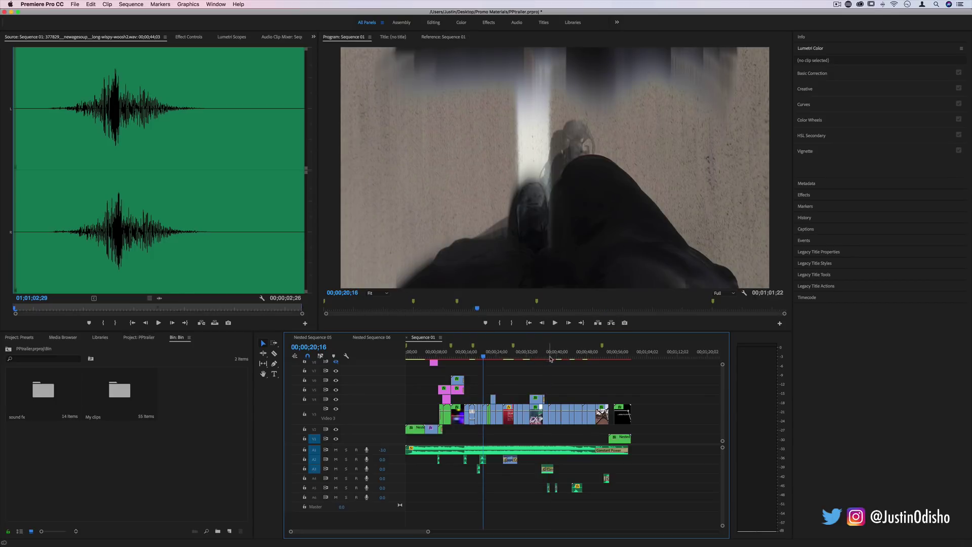
drag(469, 357, 485, 359)
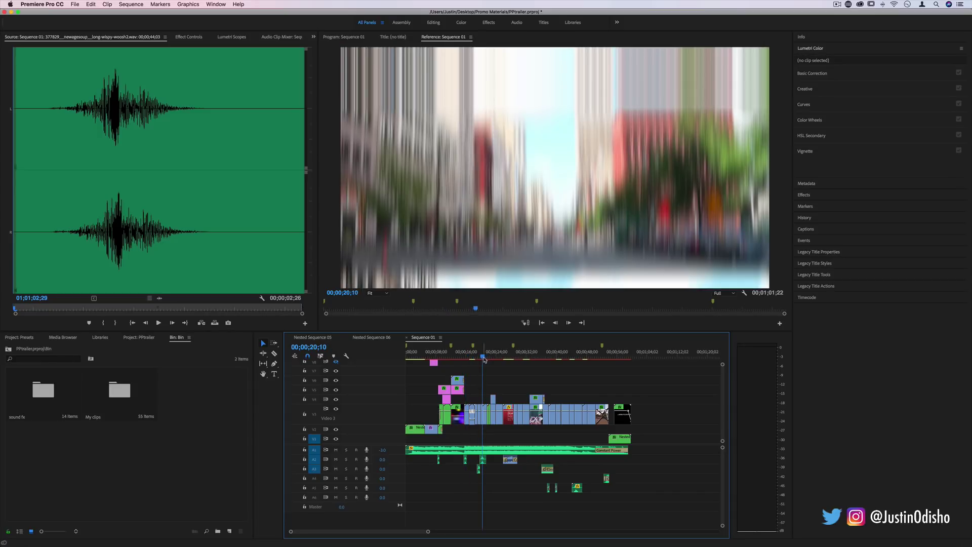
click(548, 358)
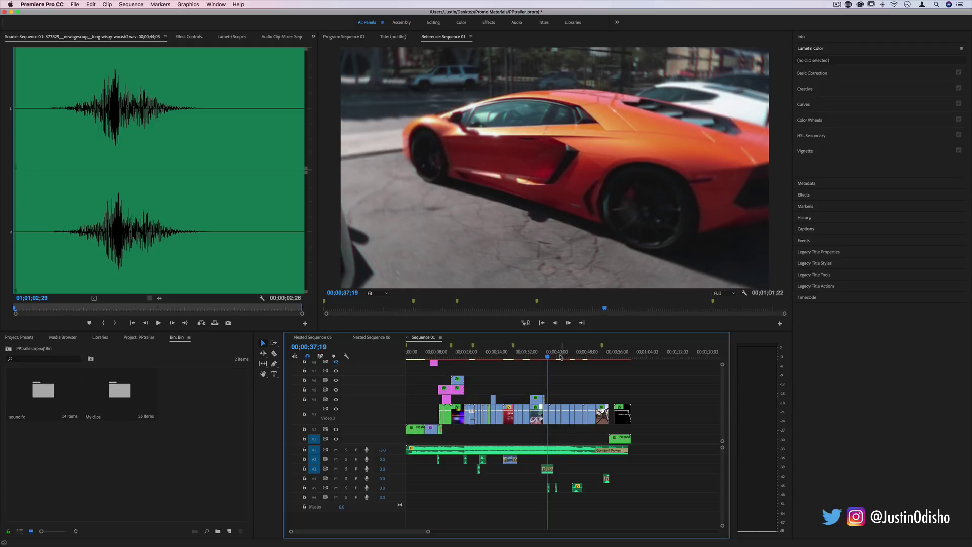
key(space)
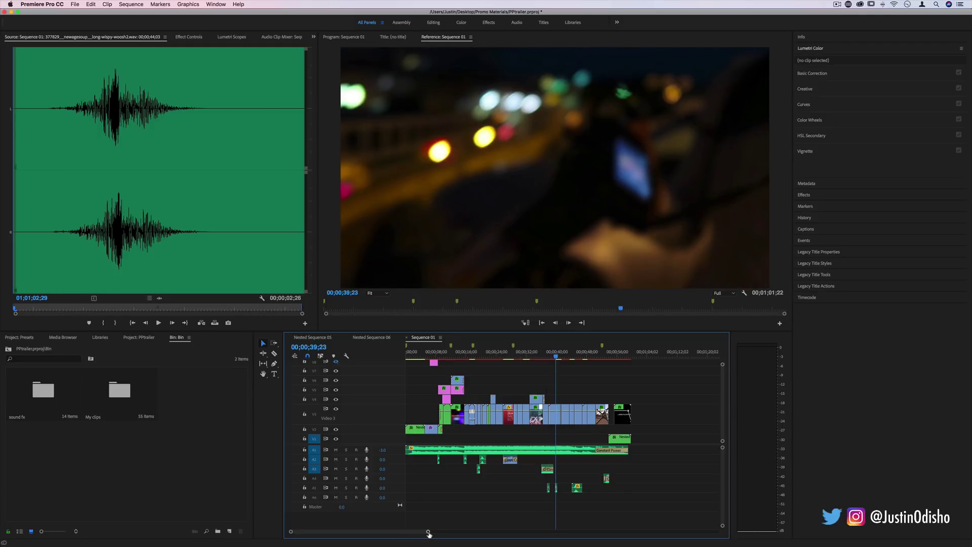
drag(429, 534, 374, 533)
drag(566, 357, 569, 357)
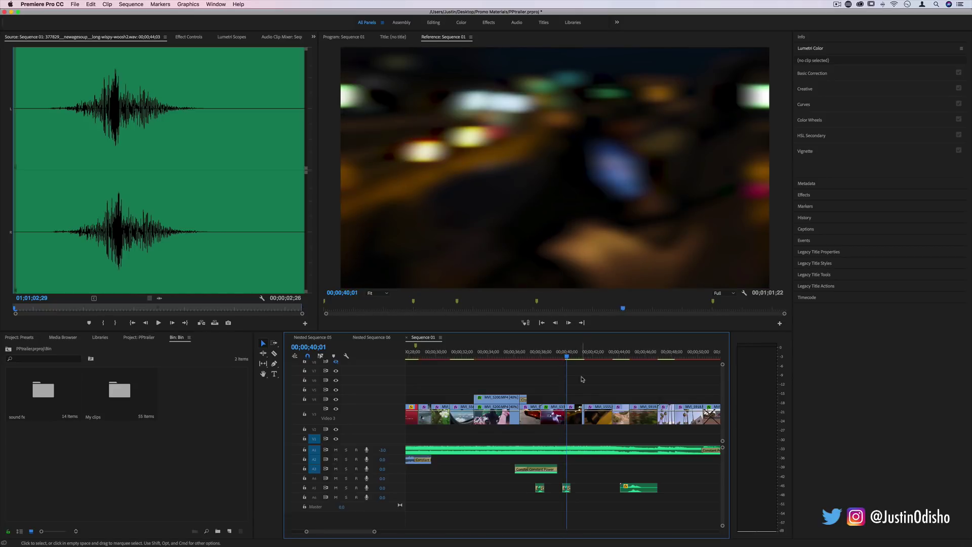
drag(374, 532, 432, 533)
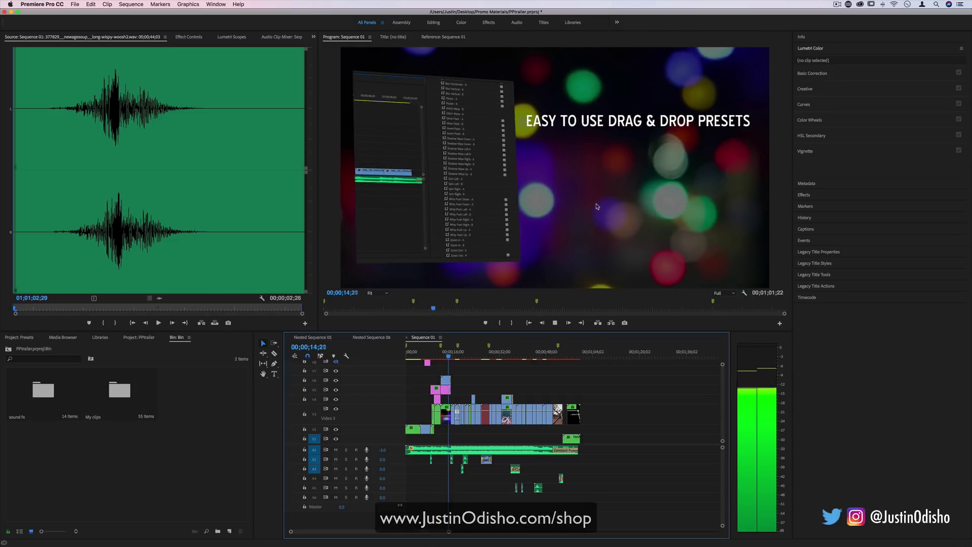
key(space)
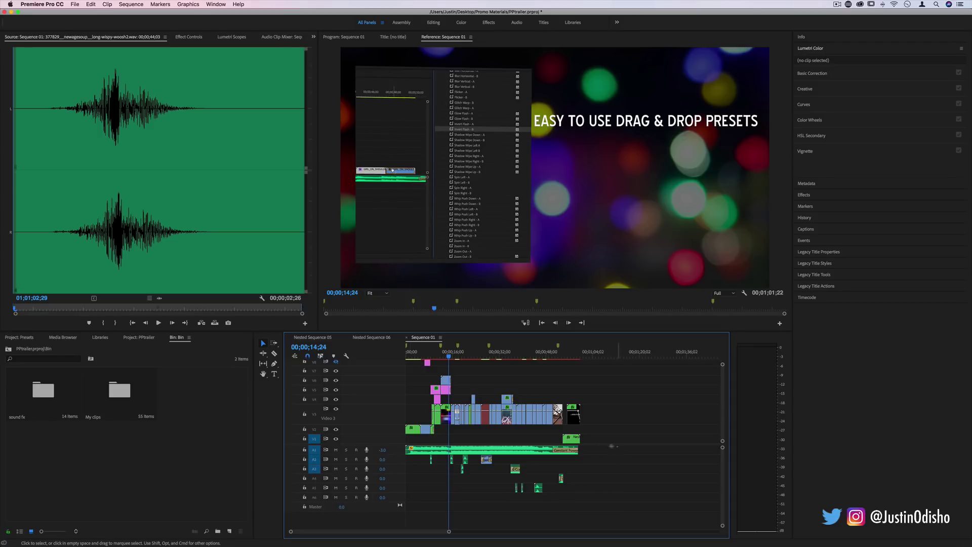
Select only the sound effect clips beneath the music track, and clear the selection.
click(570, 451)
drag(654, 522, 410, 454)
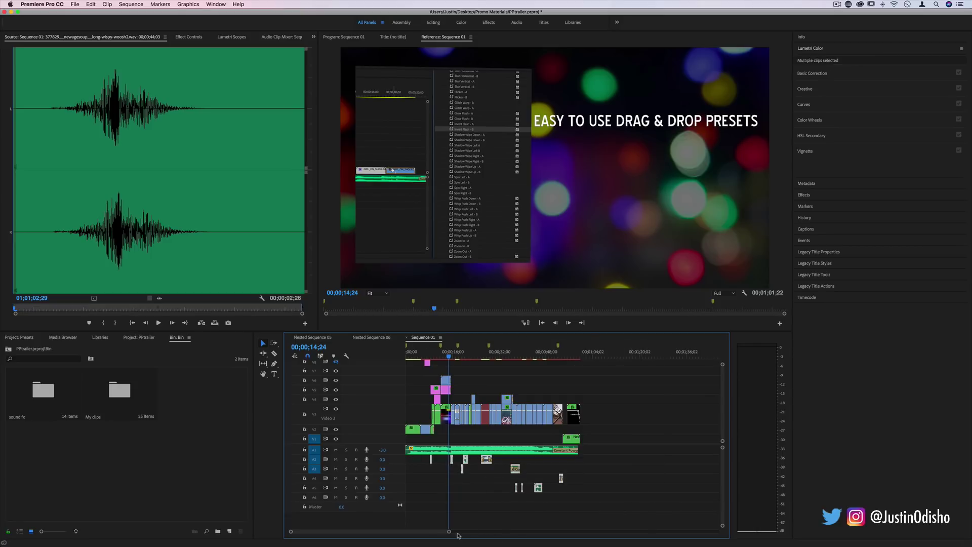
drag(449, 533, 442, 533)
click(526, 500)
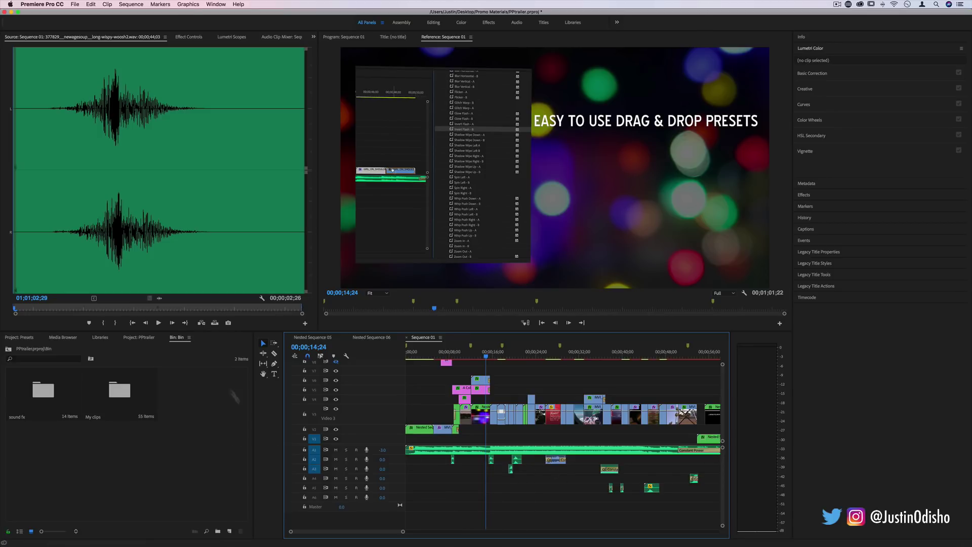
Open the My clips bin to inspect its video footage, and close it again.
click(56, 386)
click(109, 407)
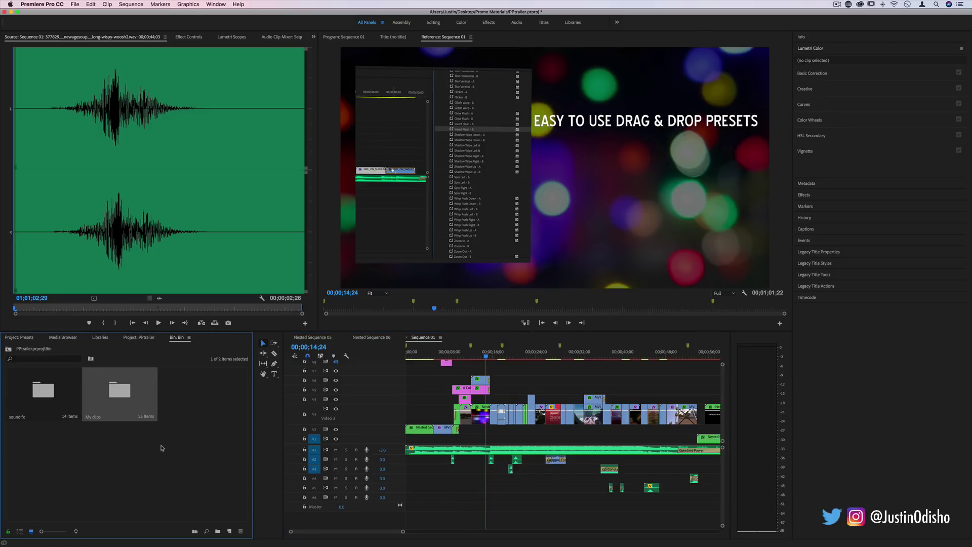
double_click(127, 396)
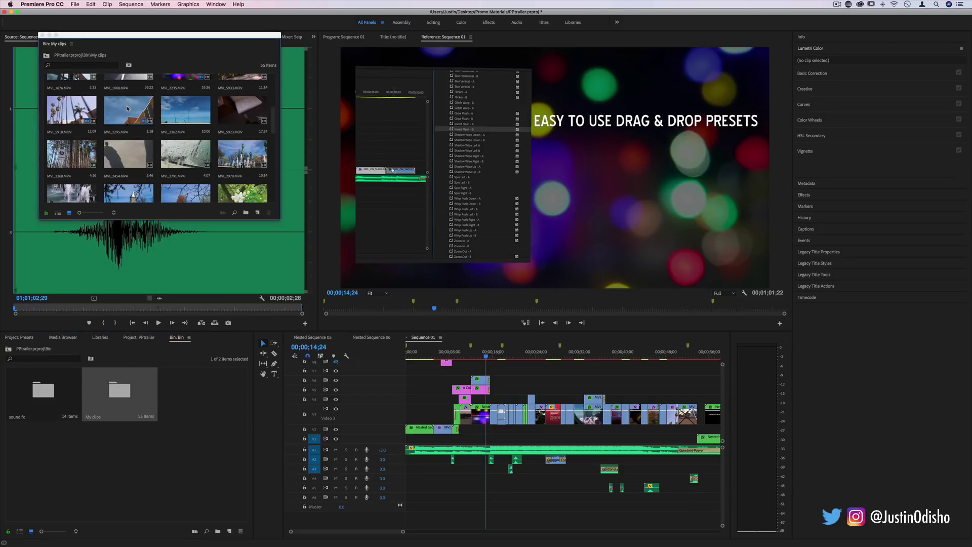
click(43, 35)
Create a new bin alongside the sound fx and My clips bins, keeping the default name Bin.
click(54, 386)
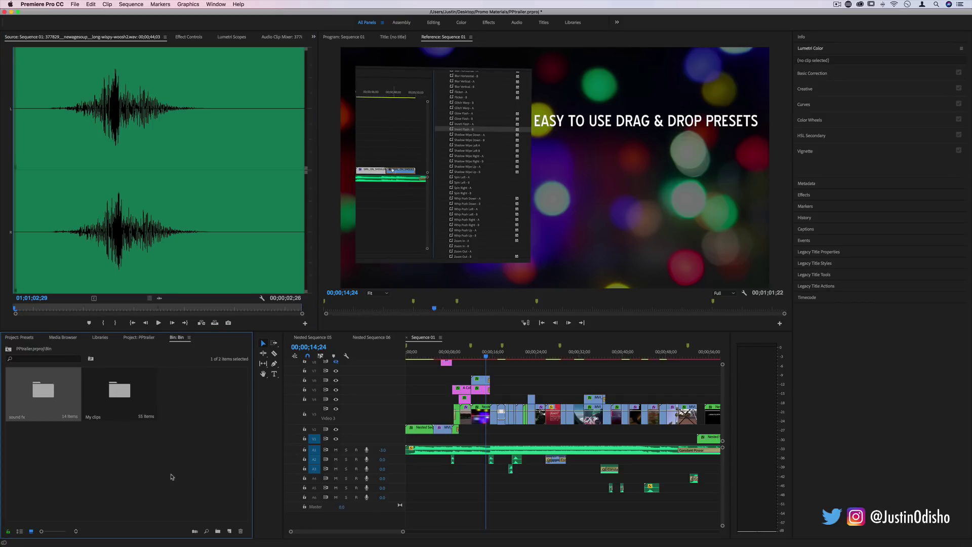
click(86, 458)
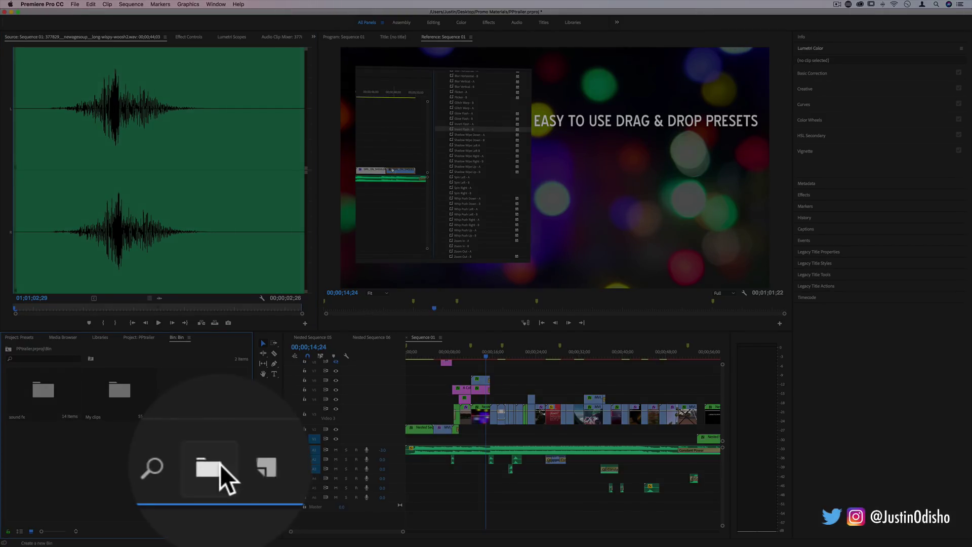
click(218, 532)
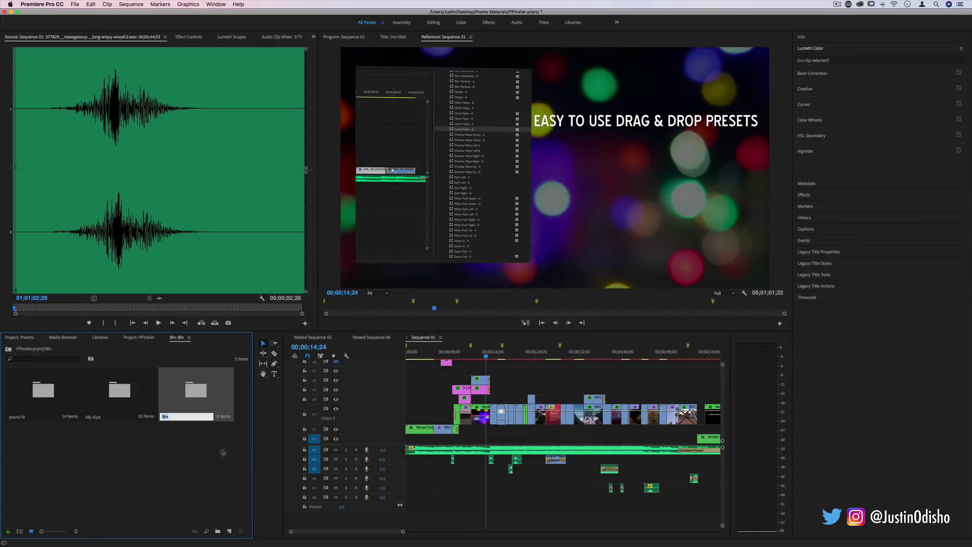
click(198, 425)
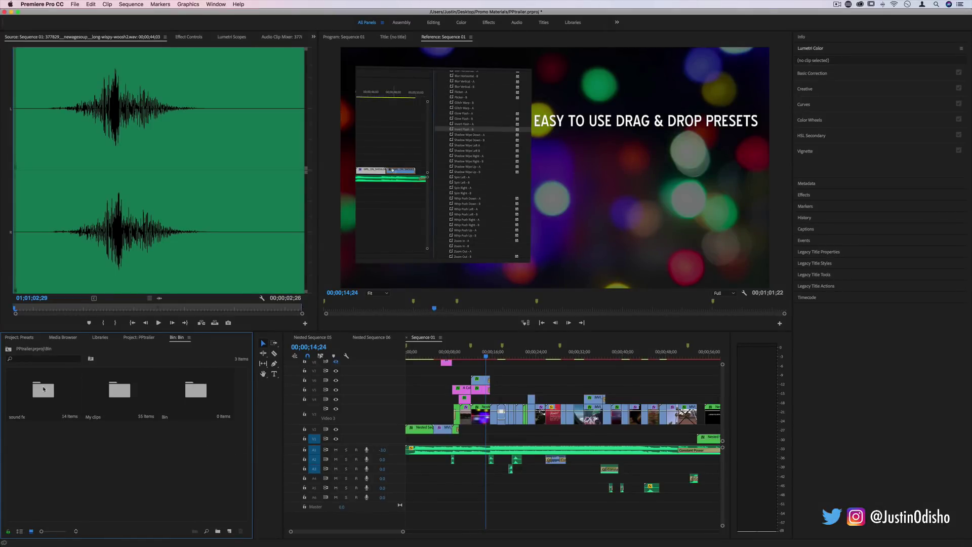
Open the sound fx bin in its own window and dock it with the project and media browser panels.
double_click(43, 389)
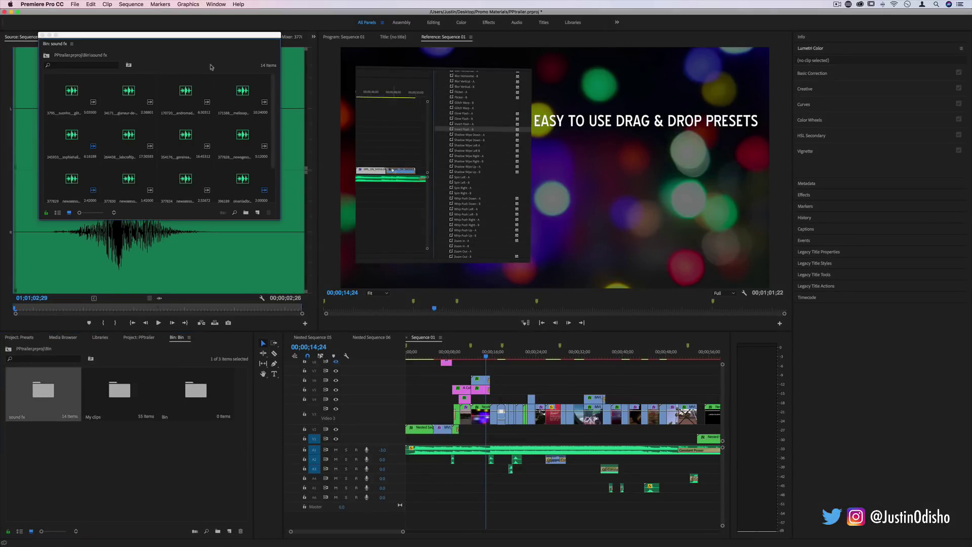
drag(200, 33, 168, 142)
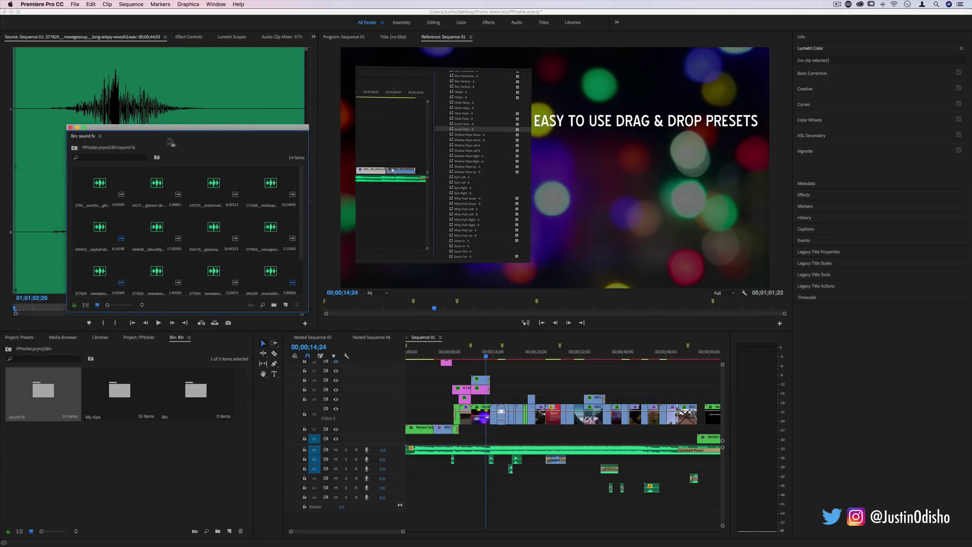
click(99, 137)
click(240, 145)
click(100, 137)
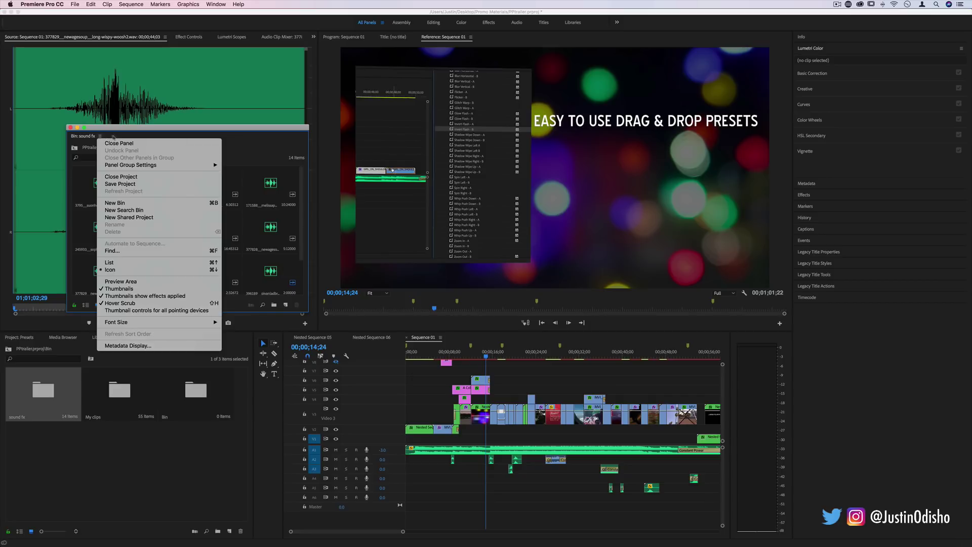
click(116, 137)
drag(139, 127, 89, 358)
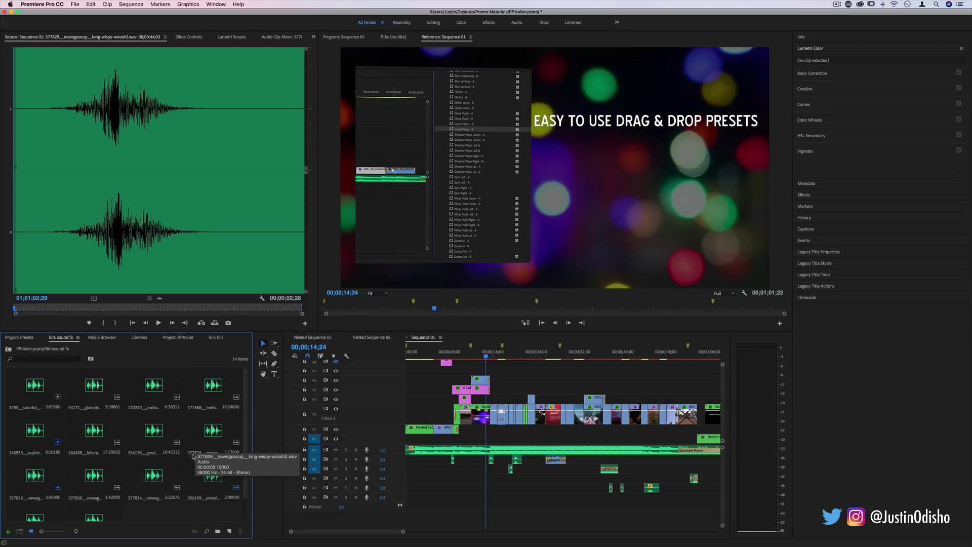
Browse the sound fx bin and audition its effects in the source monitor, including the light-woosh sound.
scroll(187, 451, down, 1)
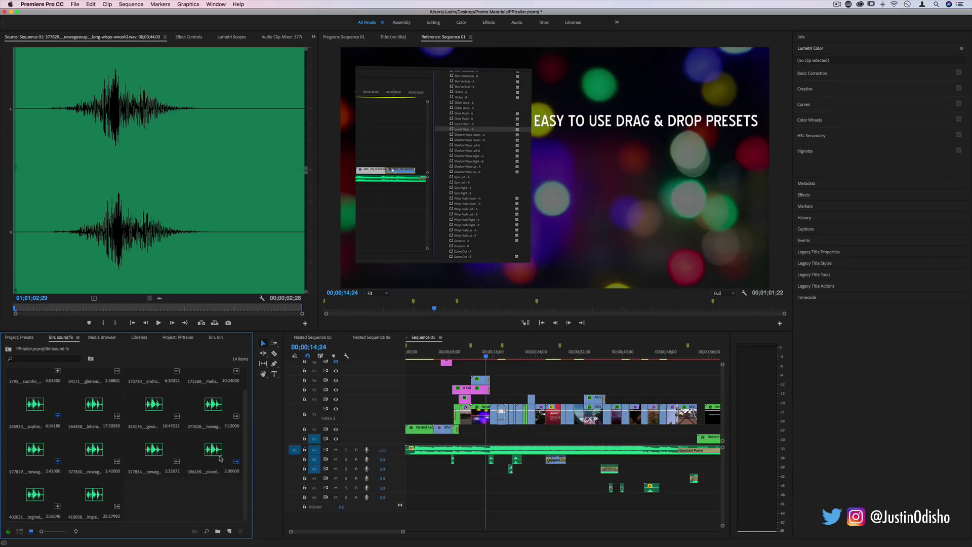
scroll(216, 451, up, 1)
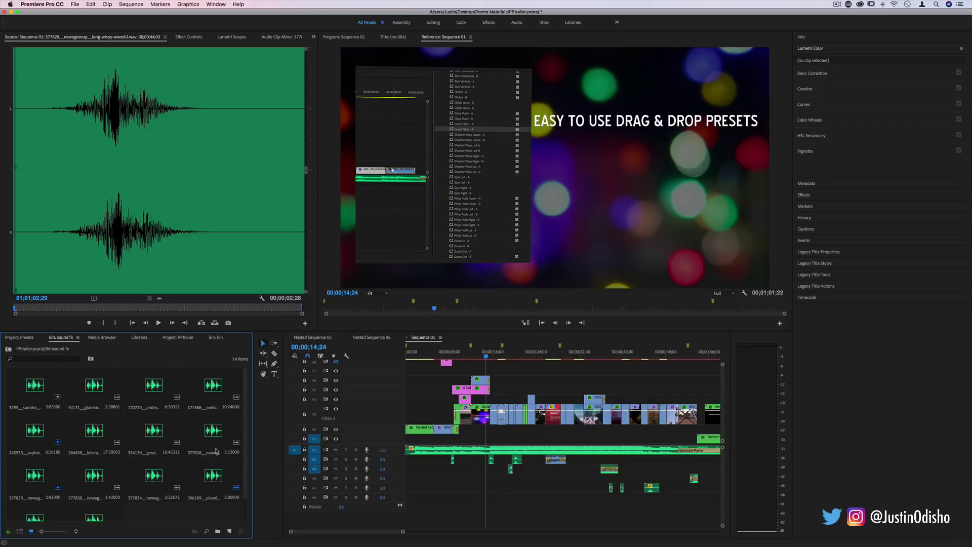
double_click(157, 390)
double_click(216, 389)
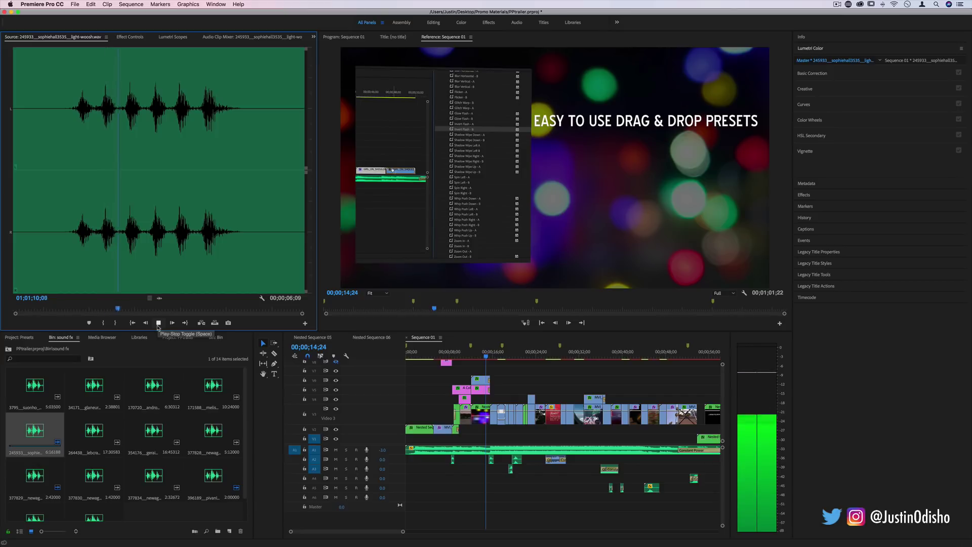
click(159, 323)
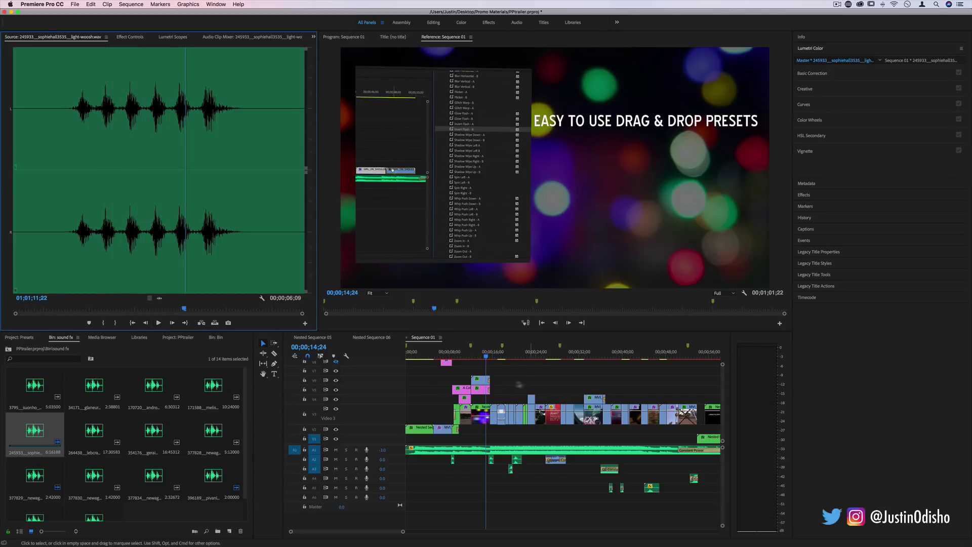
click(159, 439)
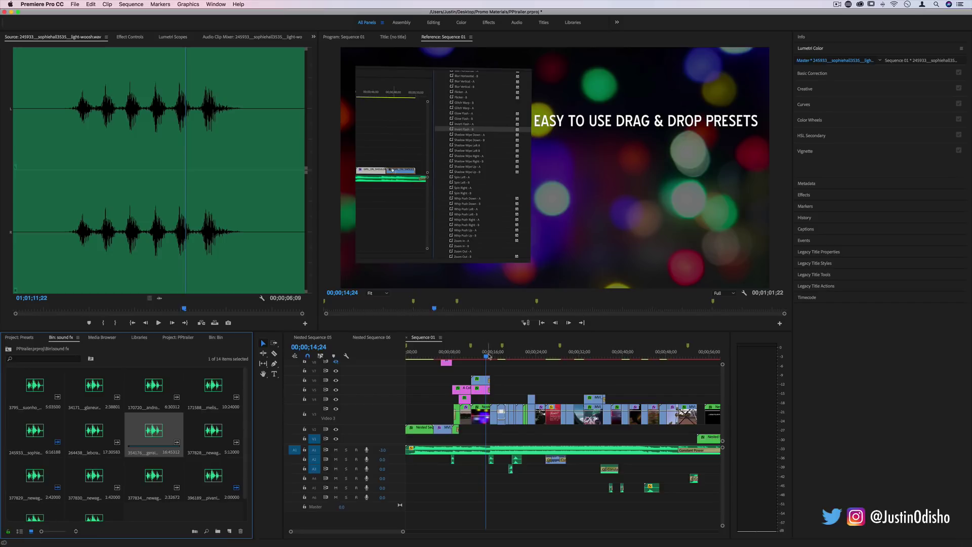
Move the playhead to the orange car clip at 00;00;37;15 and select the sound effect clips below the music track.
drag(494, 356, 621, 363)
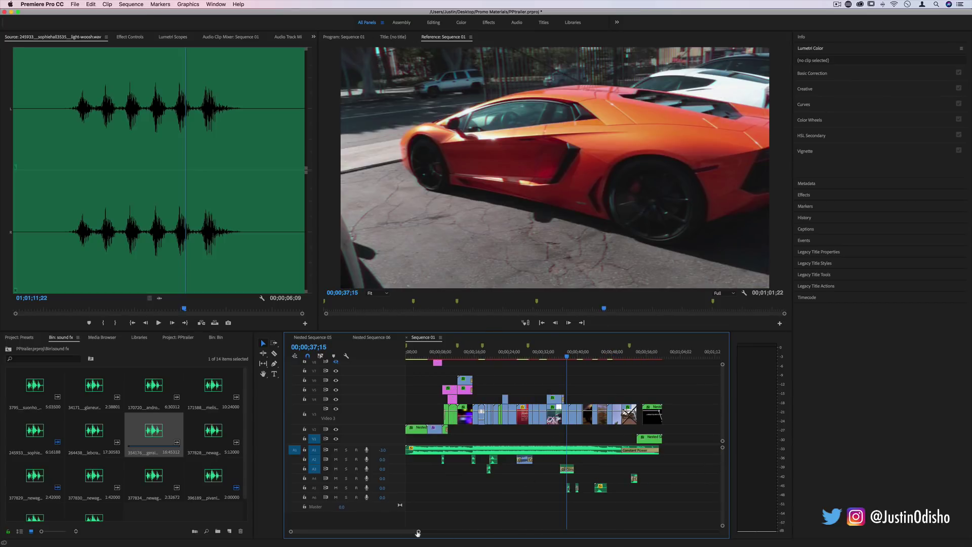
drag(418, 531, 385, 533)
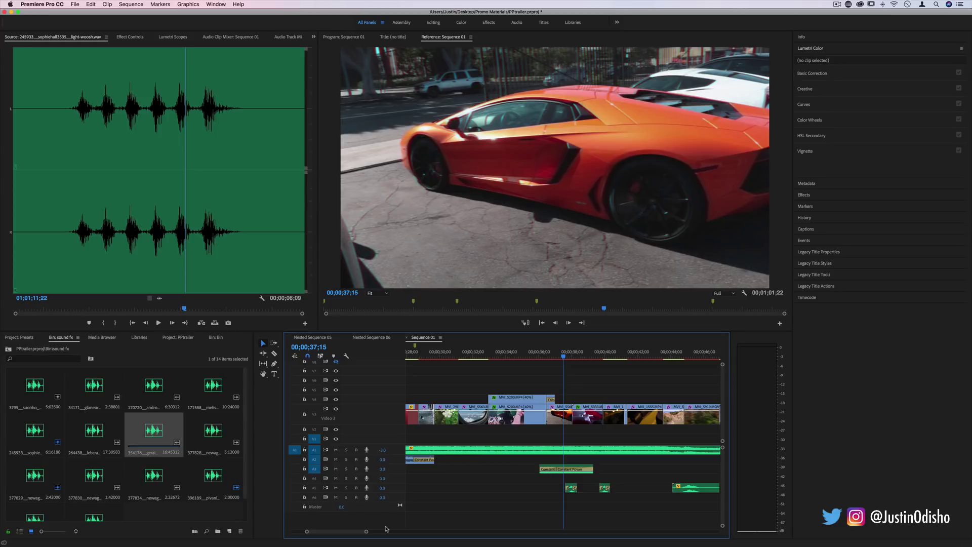
key(minus)
key(minus)
key(minus)
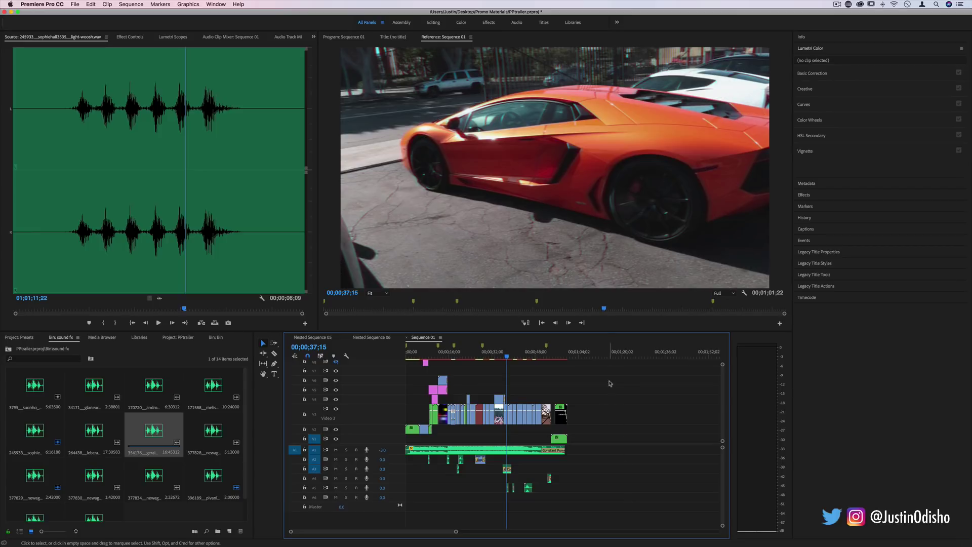
drag(621, 377, 361, 445)
drag(627, 517, 382, 460)
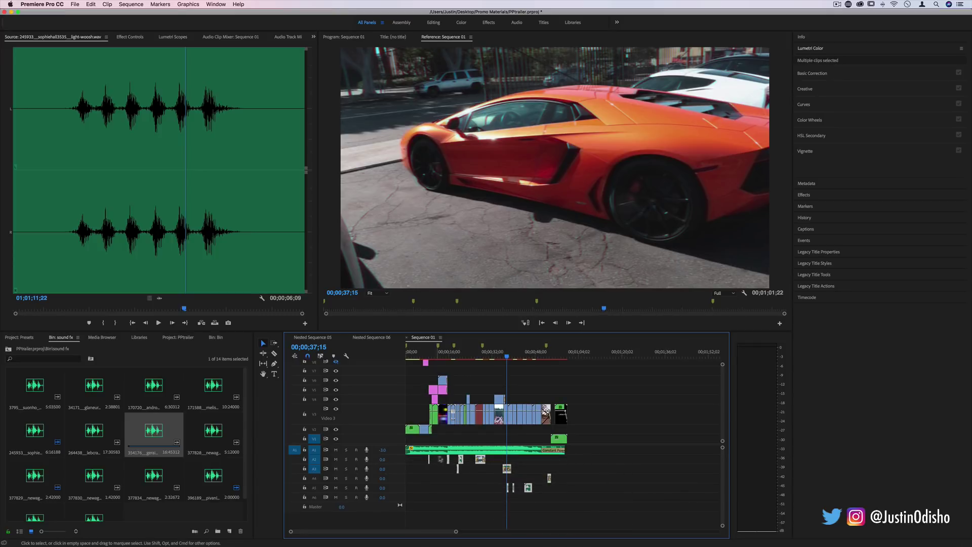
Replace the transition at the start of the sound effect clip near 00;00;15;27 with the default audio transition.
click(448, 356)
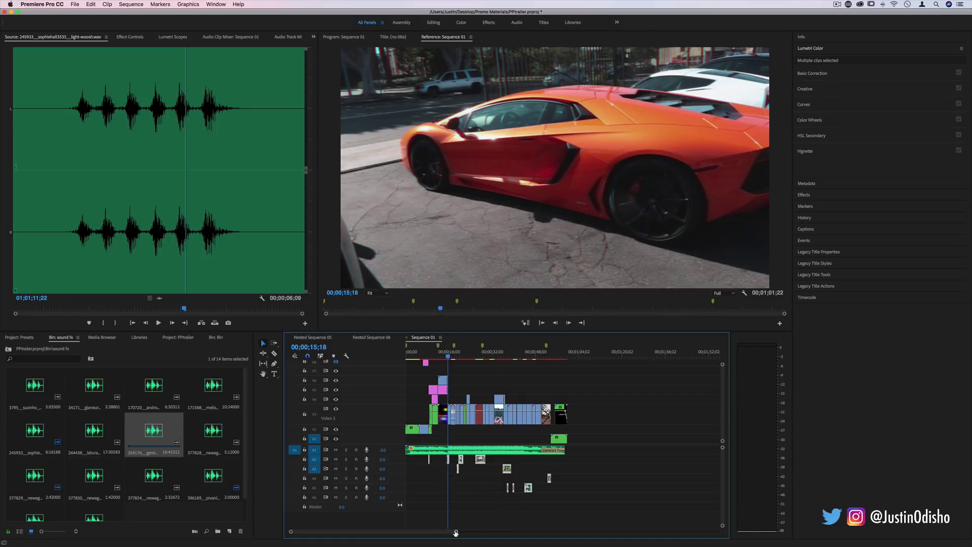
drag(456, 532, 319, 532)
click(514, 459)
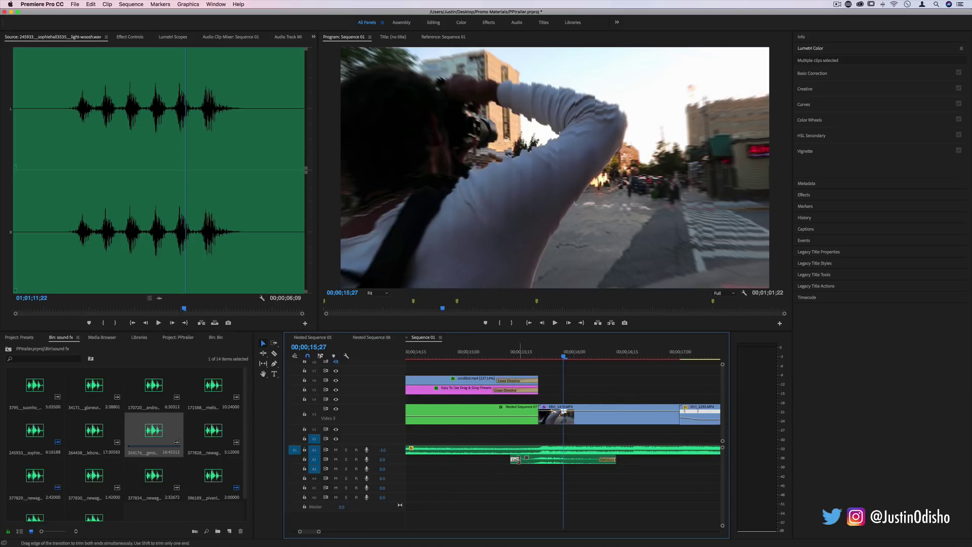
key(Delete)
right_click(512, 460)
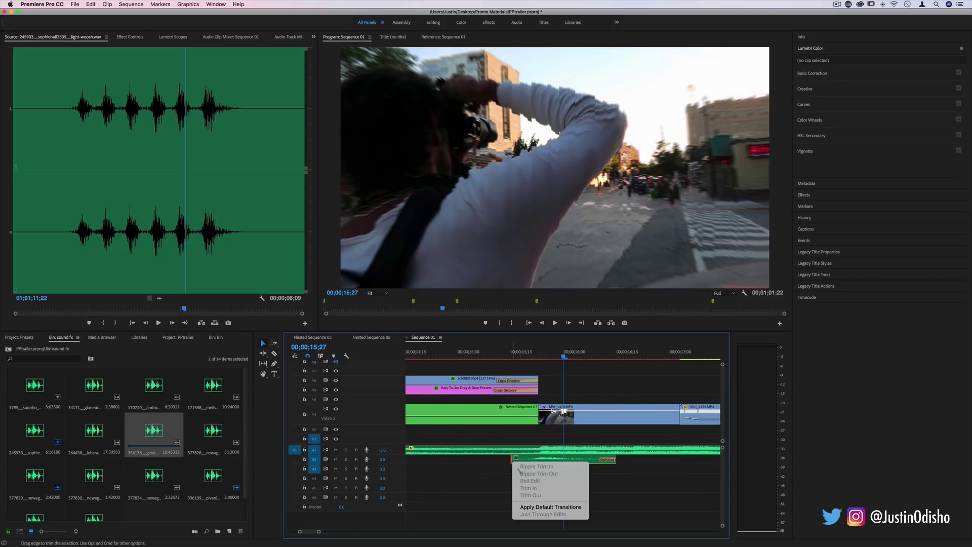
click(540, 507)
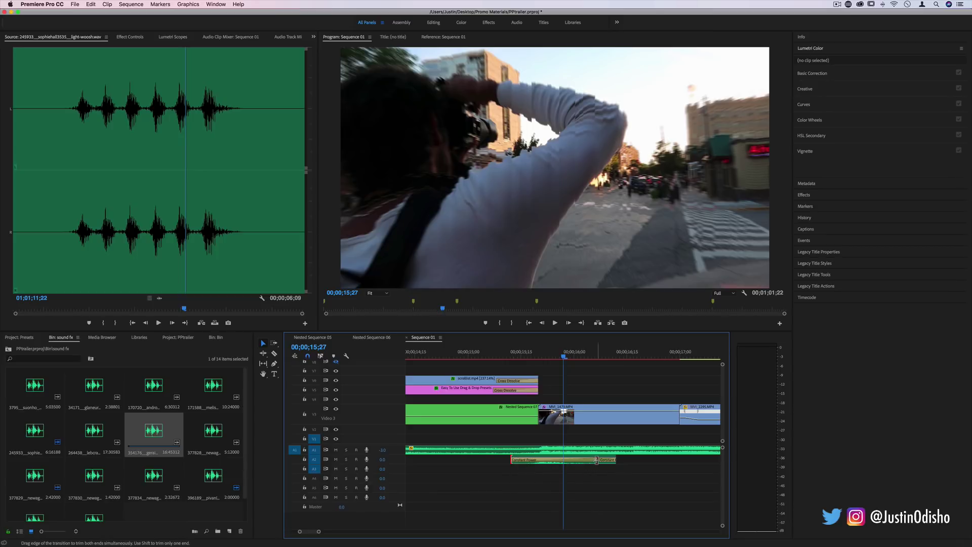
Shorten the audio transition at the start of the sound effect clip near 00;00;15;27.
drag(599, 460, 526, 459)
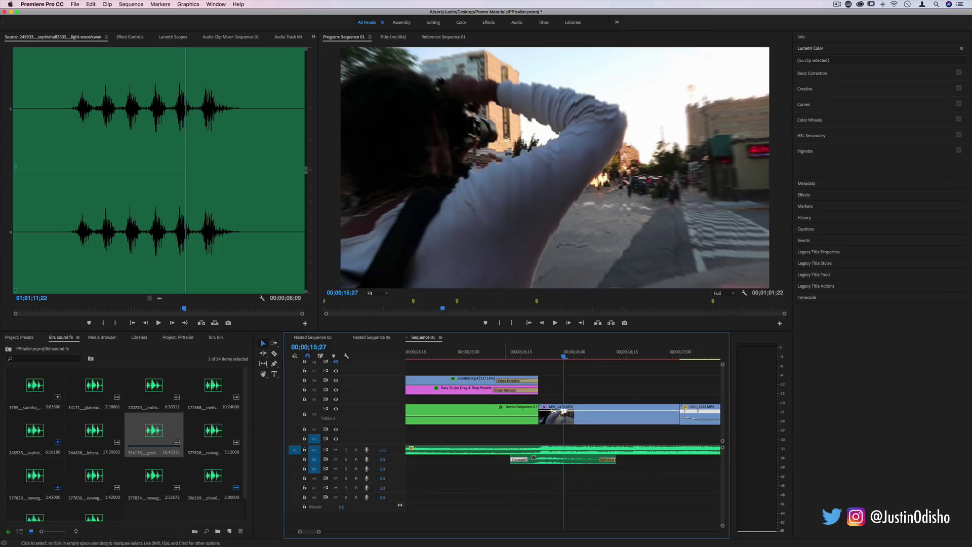
key(minus)
key(minus)
key(minus)
Audition the light-woosh sound from just before its first woosh in the source monitor.
click(32, 427)
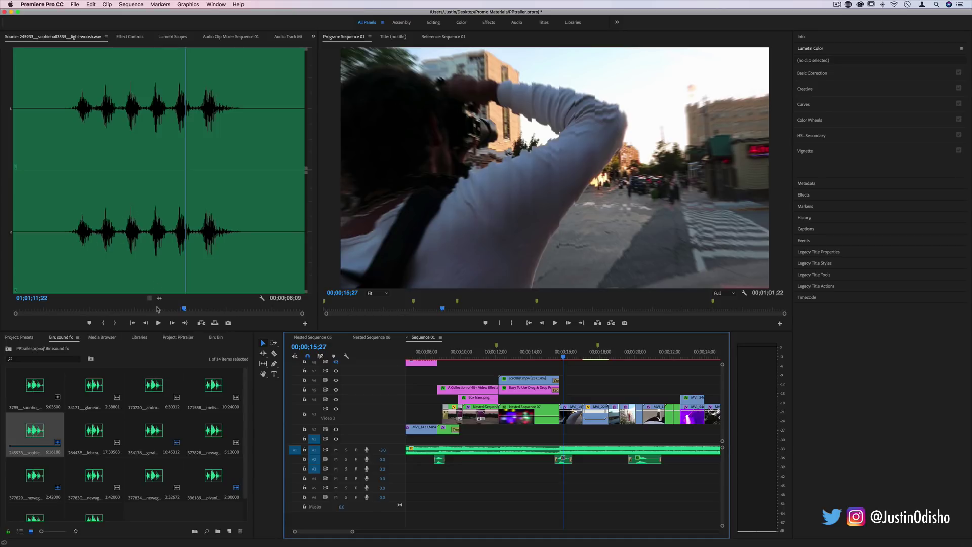
drag(156, 309, 74, 309)
click(158, 322)
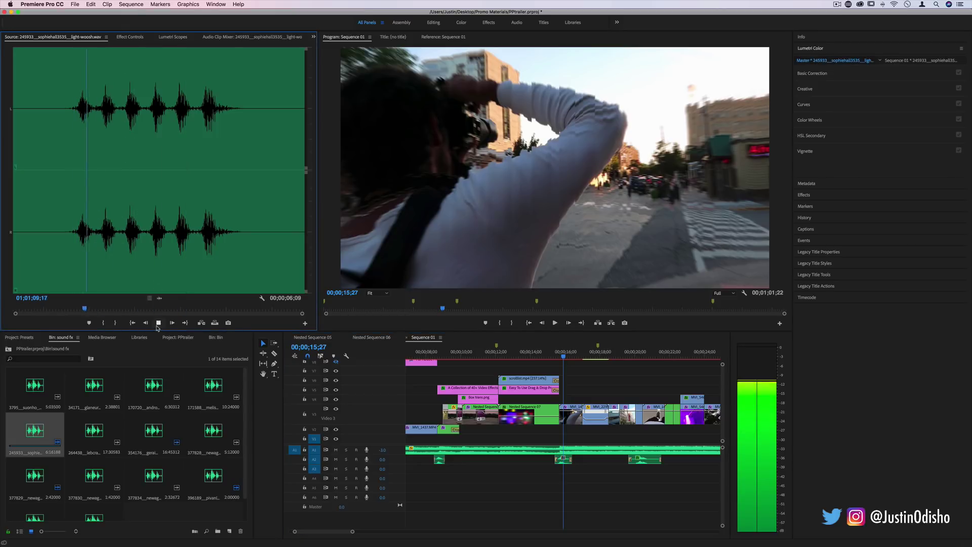
key(space)
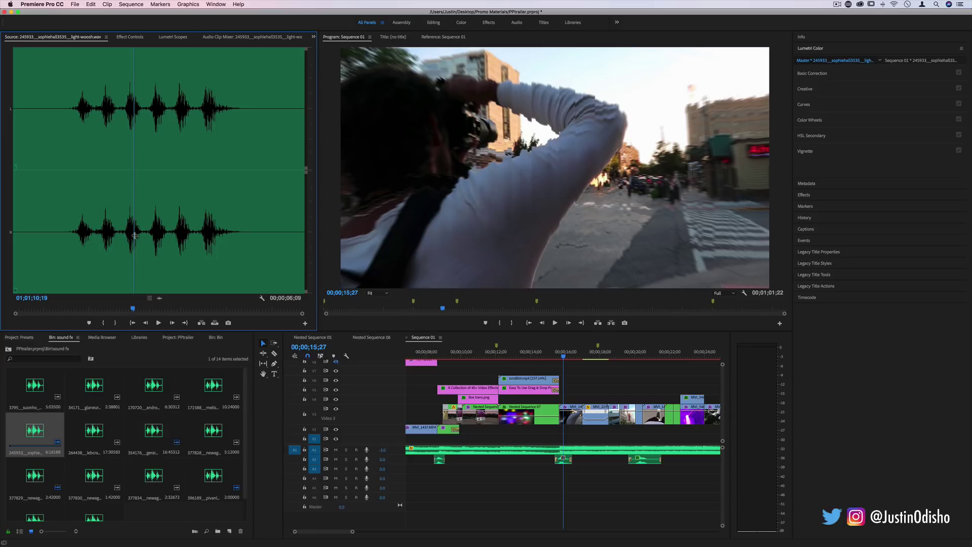
Place the light-woosh sound on the track beneath the existing effect and trim it to a short segment near 00;00;15;27.
drag(45, 431, 508, 469)
mouse_move(574, 470)
mouse_down()
mouse_move(592, 469)
mouse_move(582, 469)
mouse_up()
drag(515, 469, 571, 470)
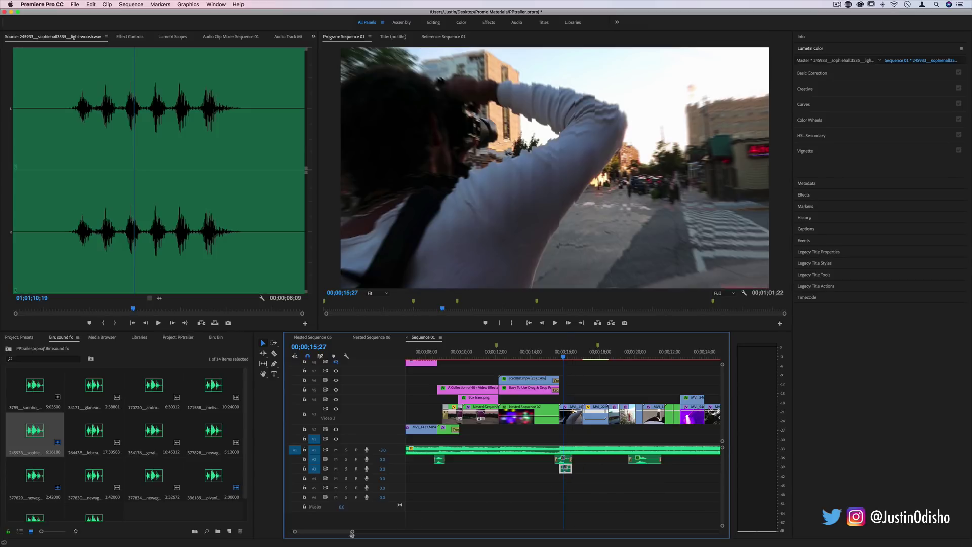
Apply default transitions to the light-woosh clip, shorten the fade at its start, and shift the clip slightly earlier.
key(=)
key(=)
key(=)
right_click(620, 469)
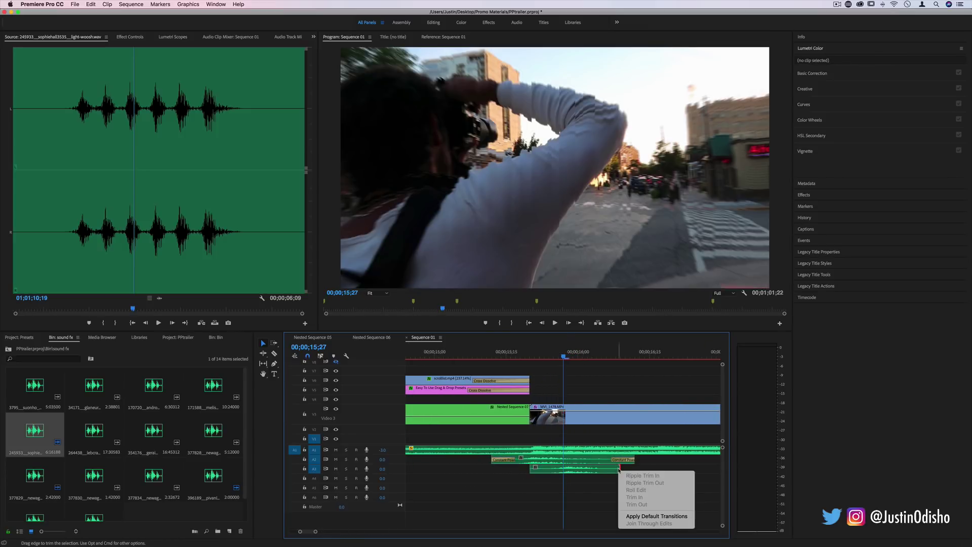
click(657, 516)
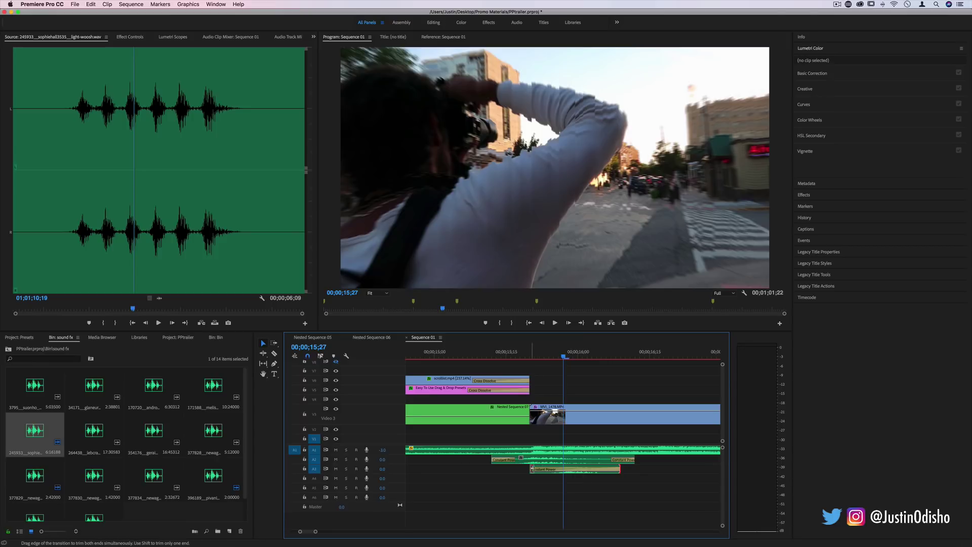
drag(532, 469, 598, 470)
right_click(534, 469)
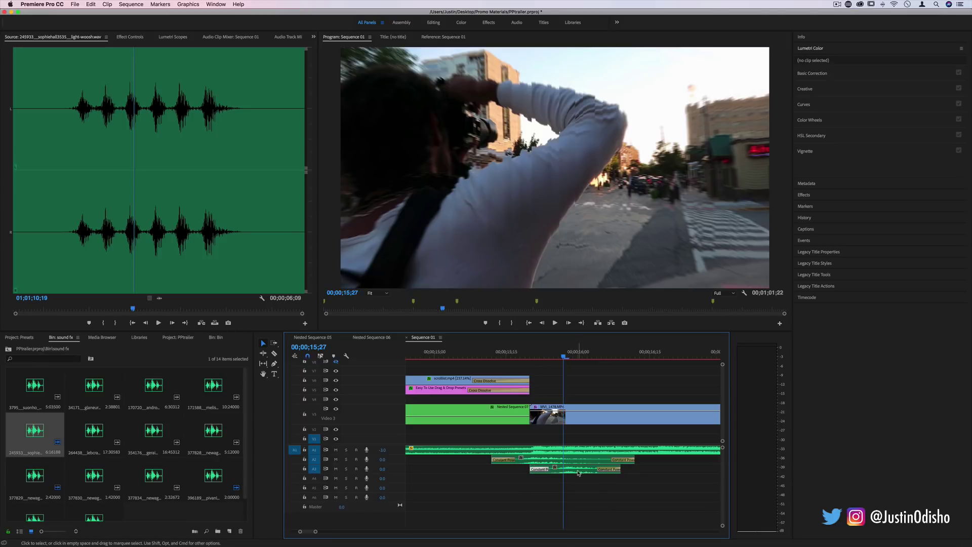
drag(578, 473, 564, 473)
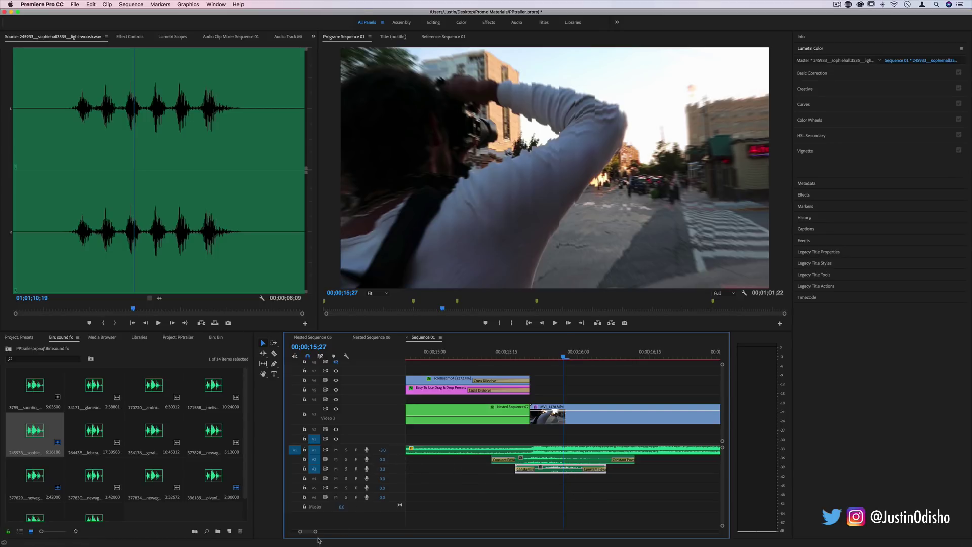
Try lowering the volume of the whole audio track that holds the light-woosh clip.
drag(315, 531, 361, 532)
click(383, 469)
key(Return)
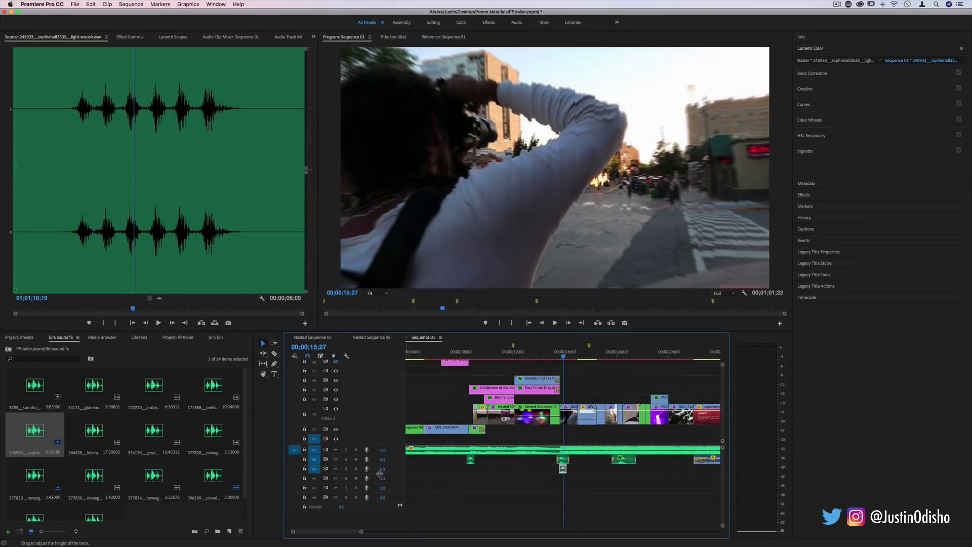
drag(368, 473, 367, 470)
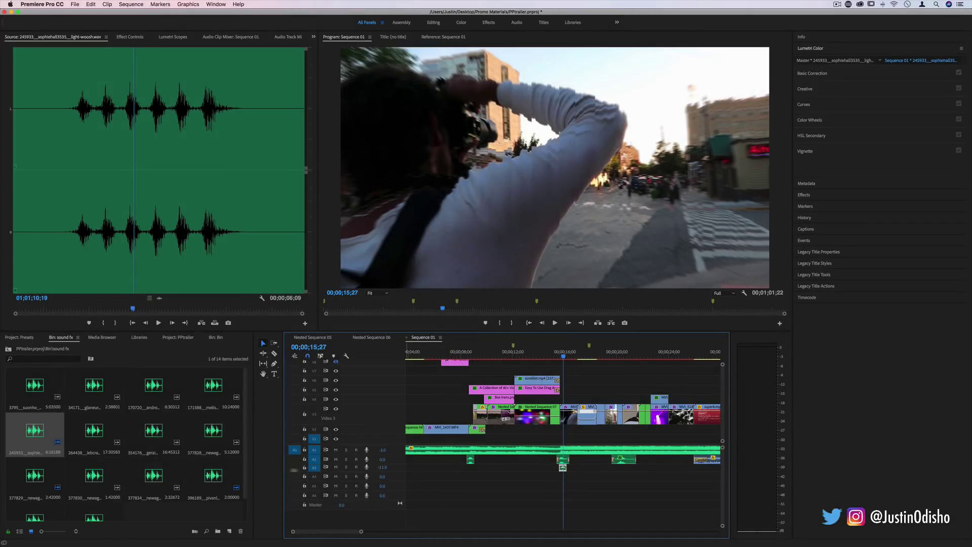
drag(283, 470, 120, 467)
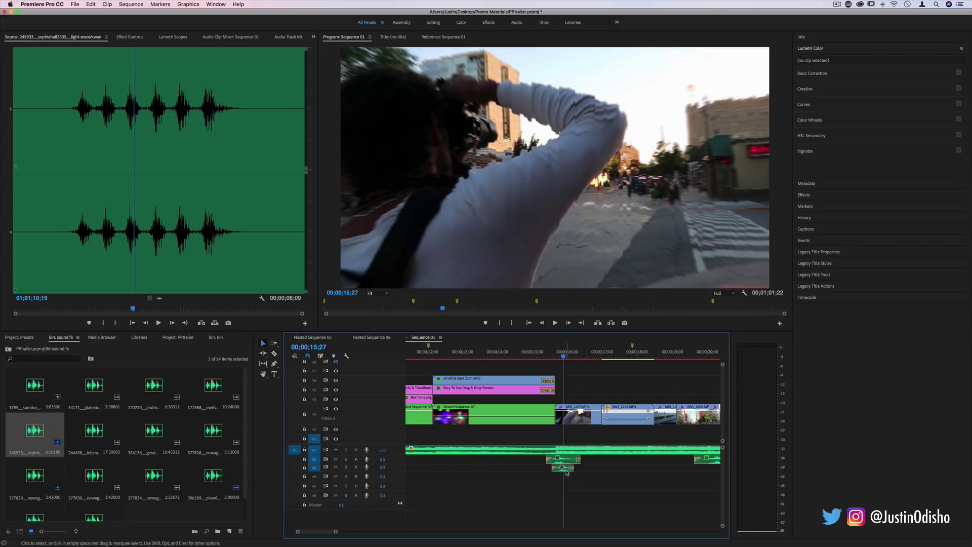
Keyframe the light-woosh clip's volume level from -6.1 dB at its start to 0.0 dB at 00;00;15;27.
click(566, 470)
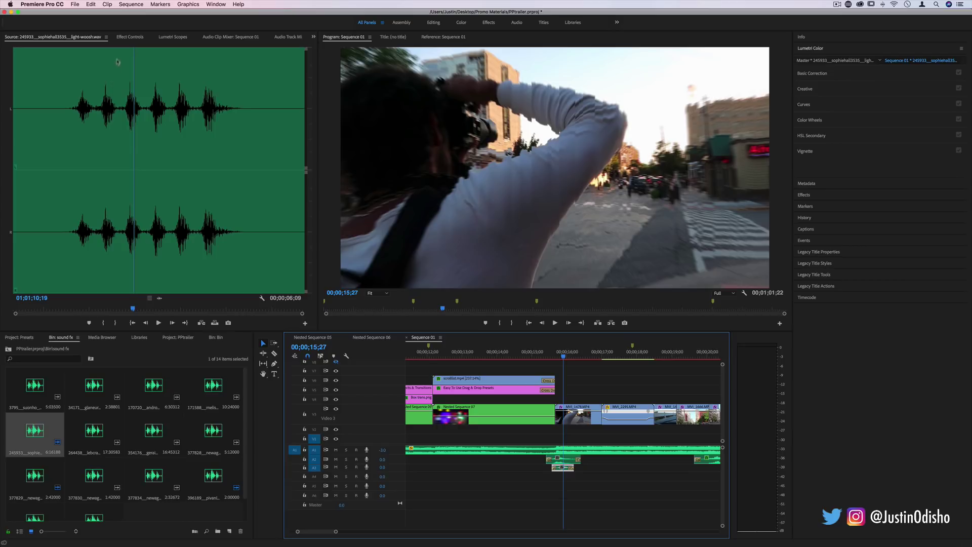
click(127, 40)
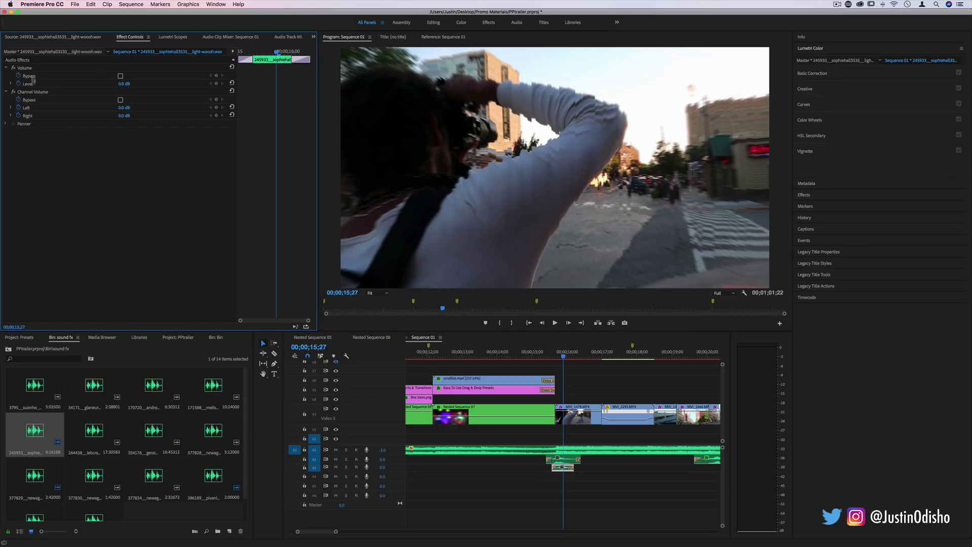
click(28, 83)
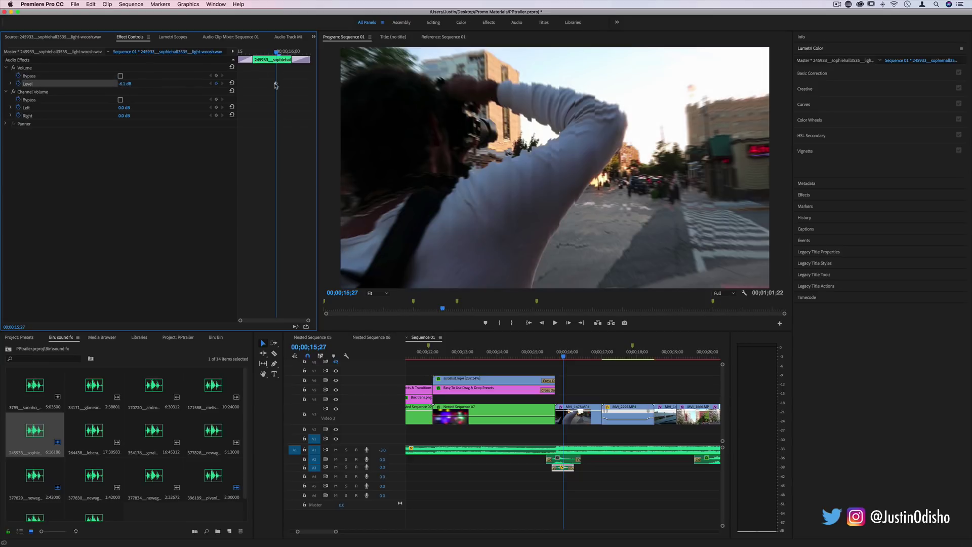
drag(276, 83, 239, 84)
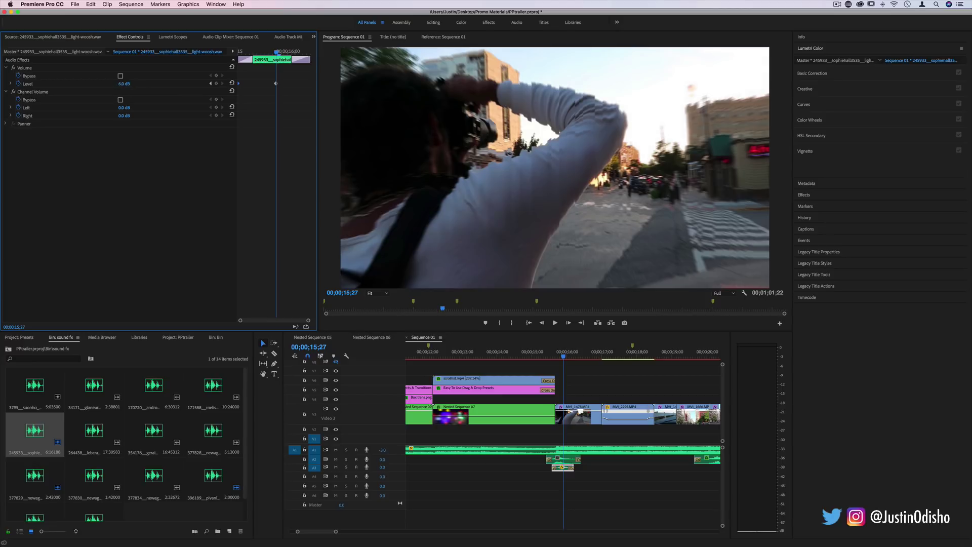
Add a volume level keyframe of 6.0 dB to the light-woosh clip at 00;00;16;06.
click(295, 54)
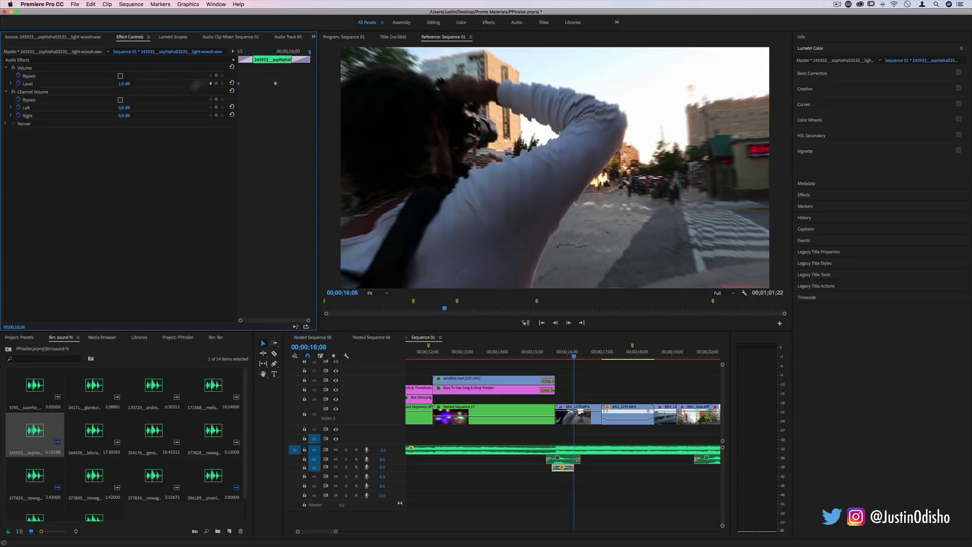
click(122, 84)
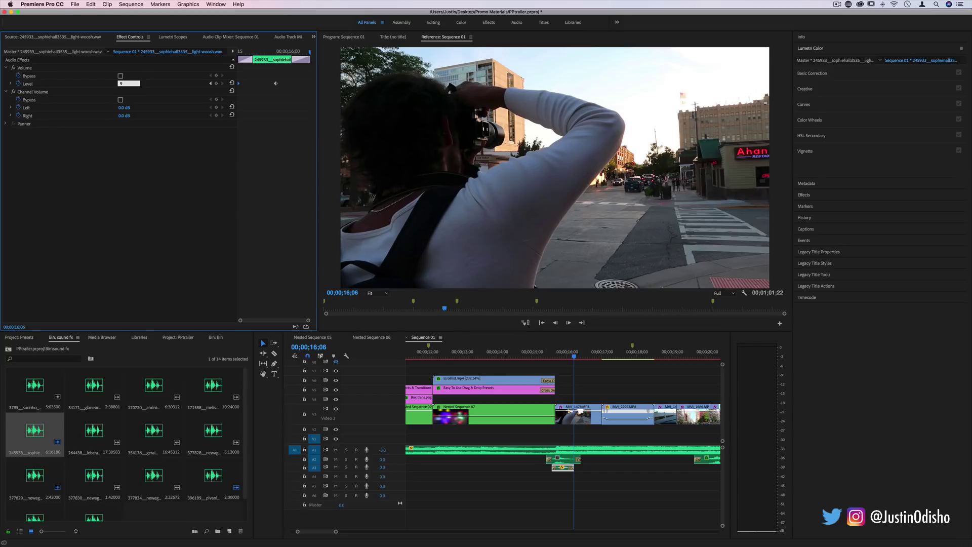
key(Return)
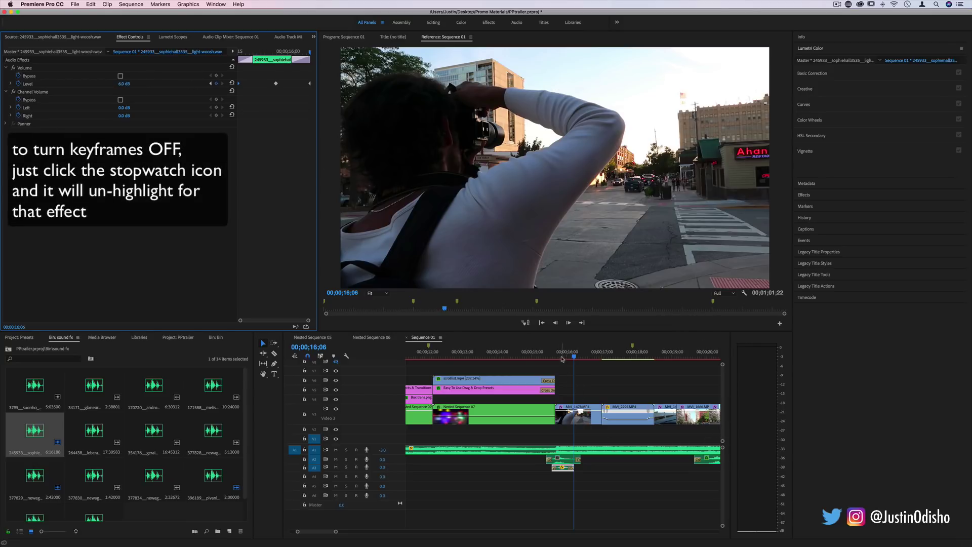
Play the sequence from about 00;00;15;09 to check the layered sound effects against the music on the audio meters.
drag(561, 358, 553, 358)
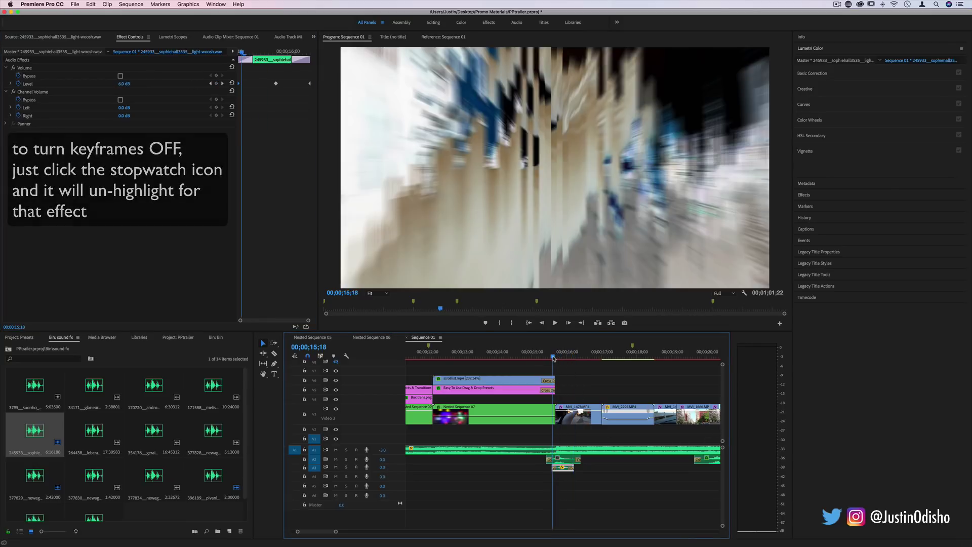
click(564, 449)
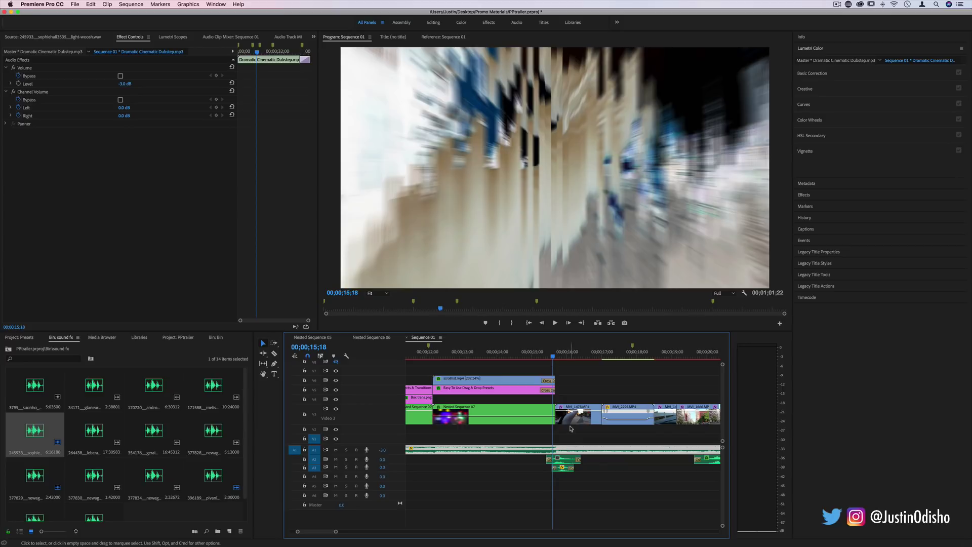
click(569, 430)
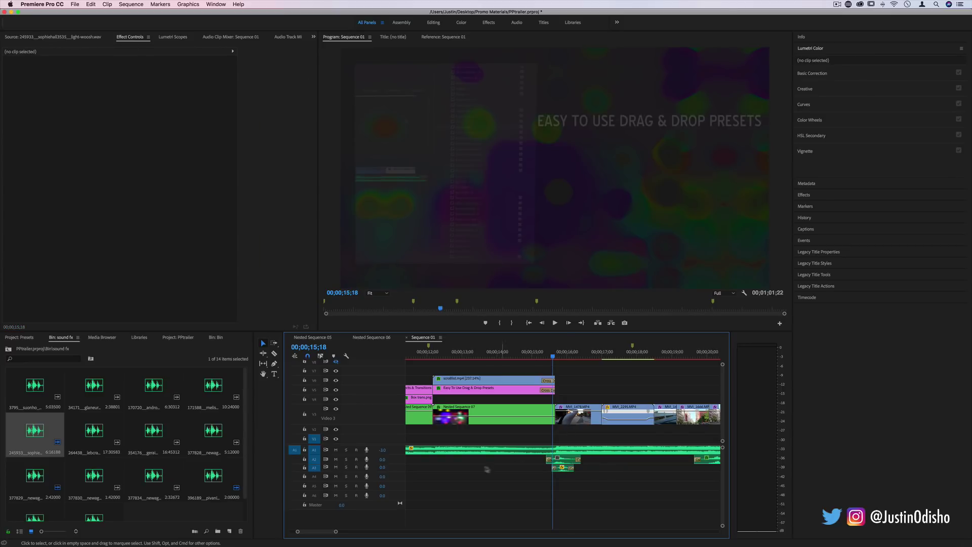
drag(336, 532, 326, 531)
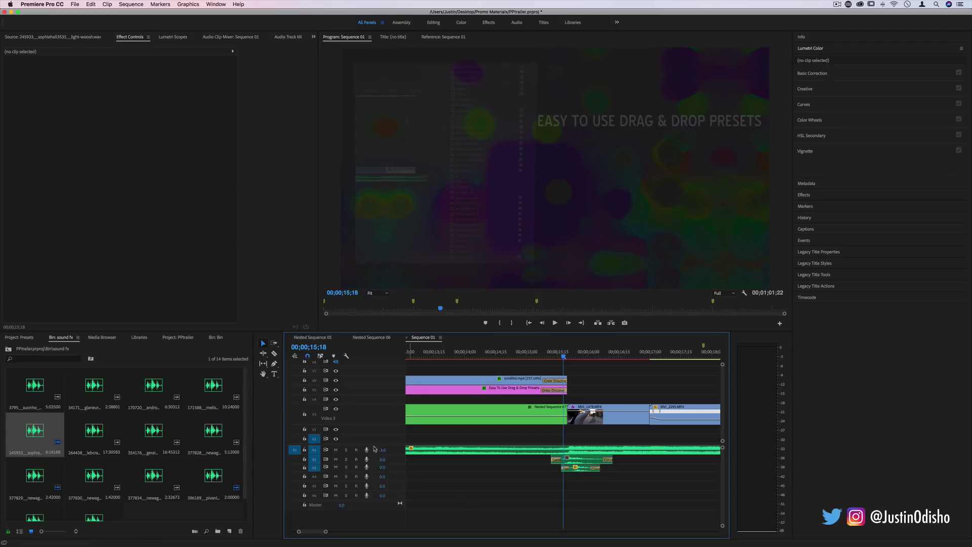
scroll(385, 452, up, 2)
scroll(384, 453, up, 2)
scroll(382, 452, down, 3)
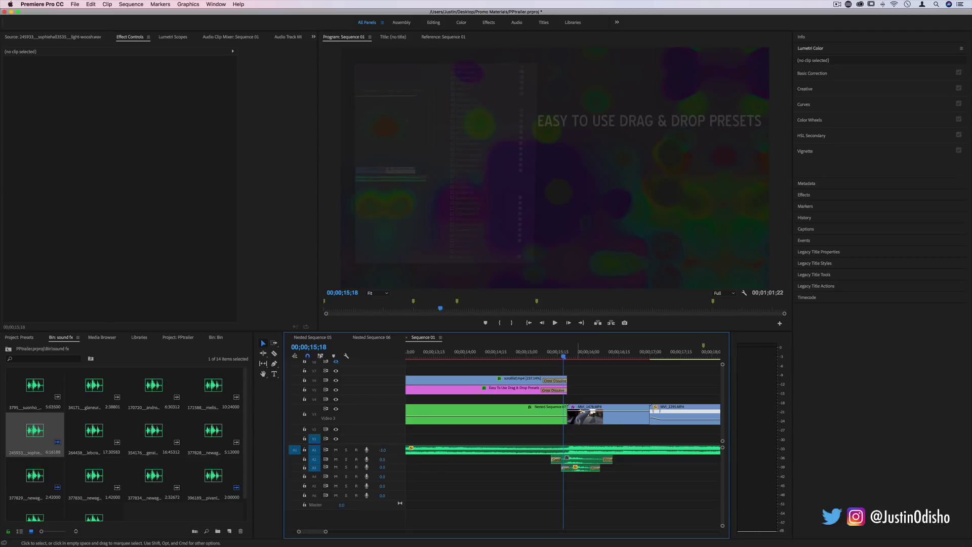
click(546, 356)
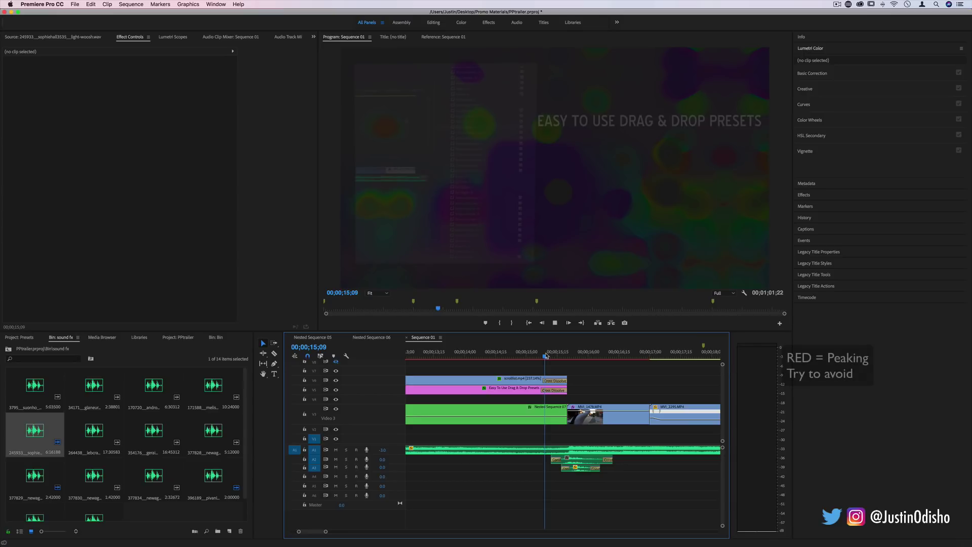
key(space)
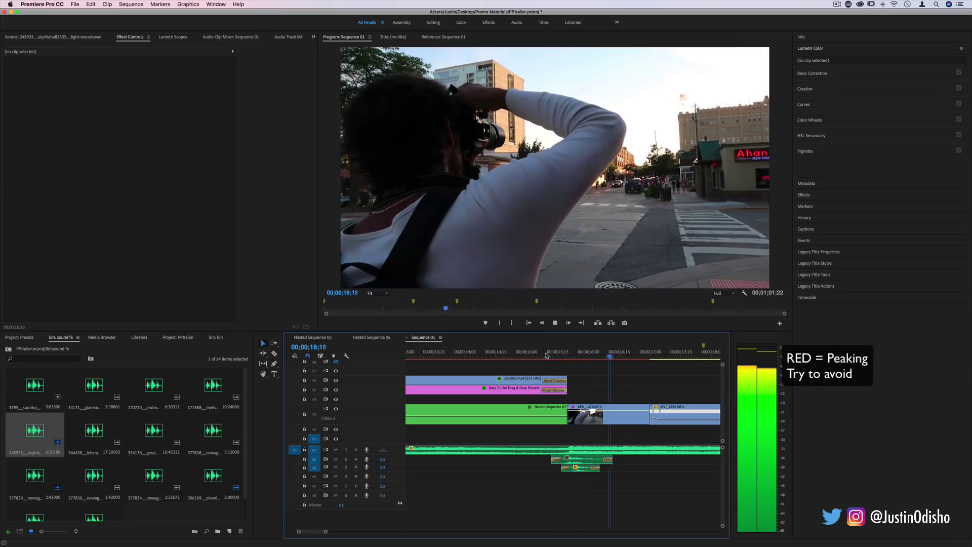
key(space)
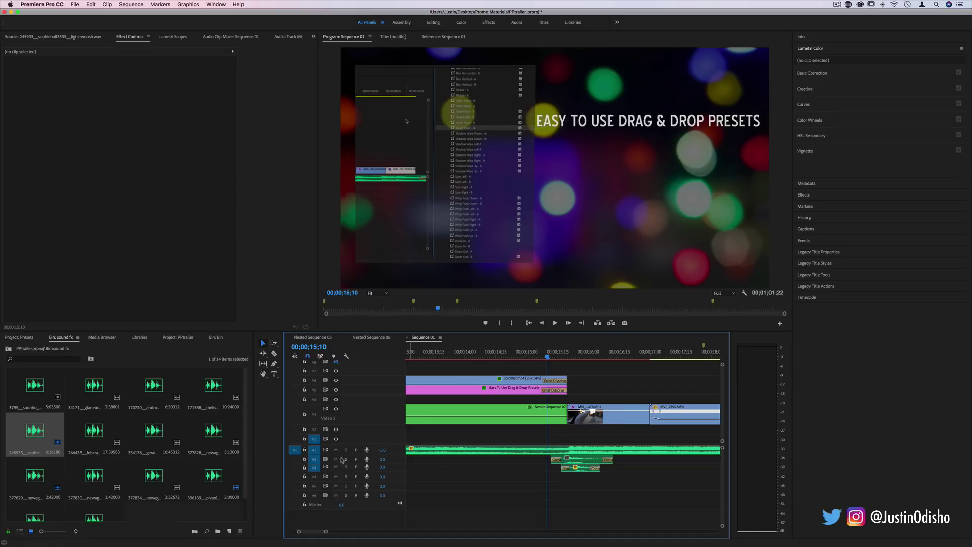
Mute the music track and play the sequence to hear the sound effects alone.
click(336, 449)
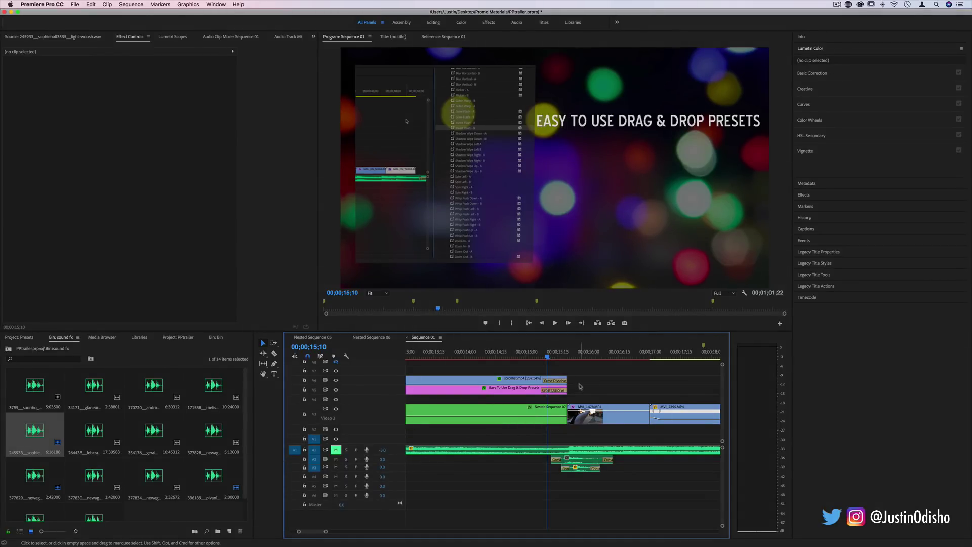
drag(326, 531, 348, 531)
key(space)
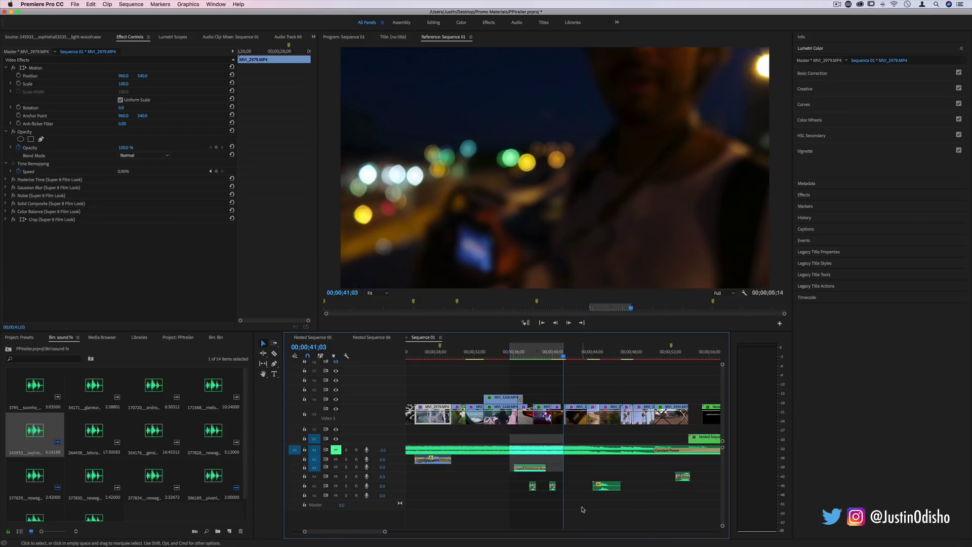
Open the effects library and expand the Audio Effects category.
click(610, 487)
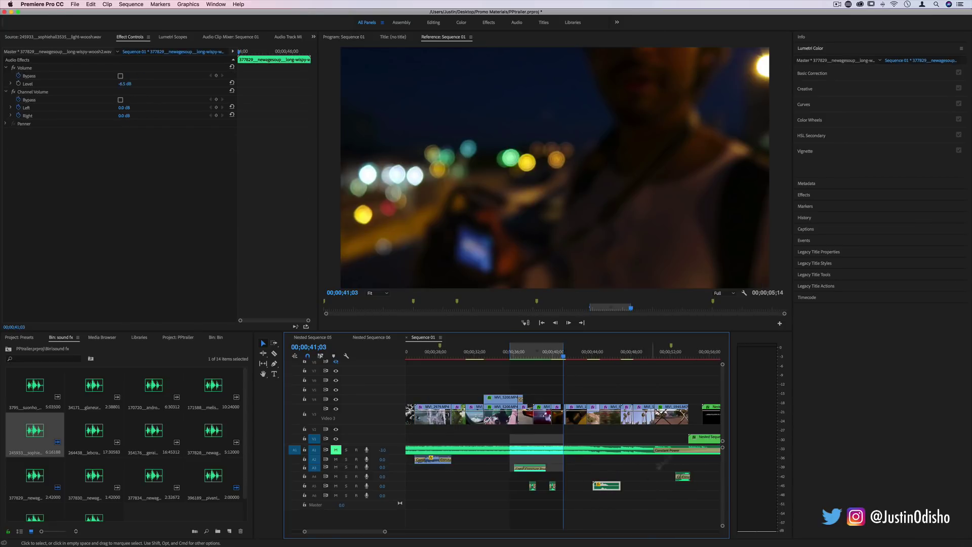
click(812, 48)
click(810, 71)
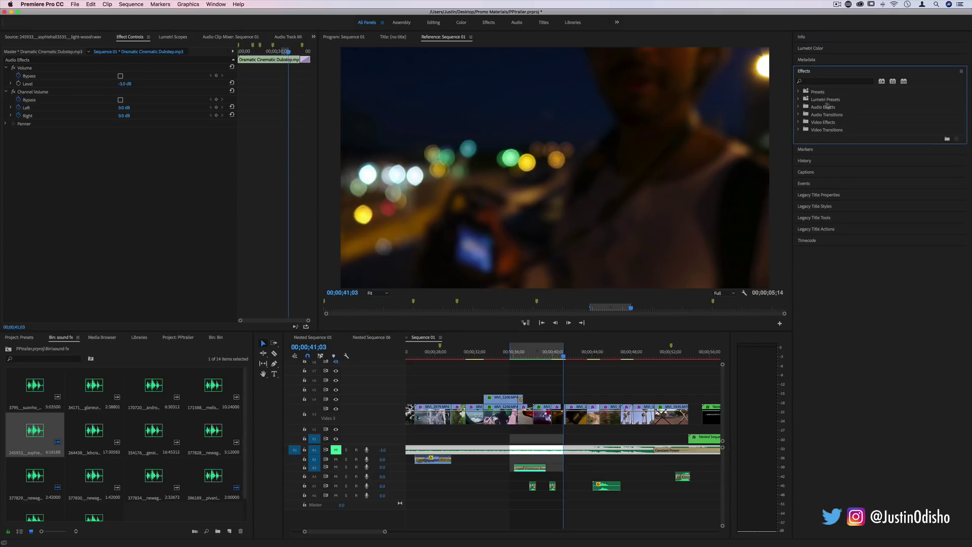
click(799, 107)
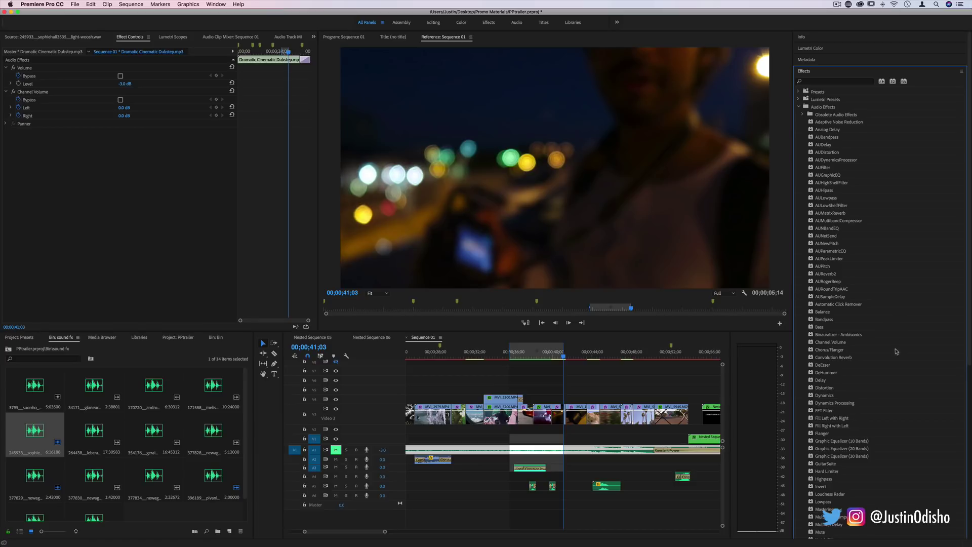
Apply the Flanger audio effect to the long-wispy-woosh clip and move the playhead over it at 00;00;45;07.
scroll(863, 336, down, 10)
scroll(851, 331, up, 8)
click(834, 329)
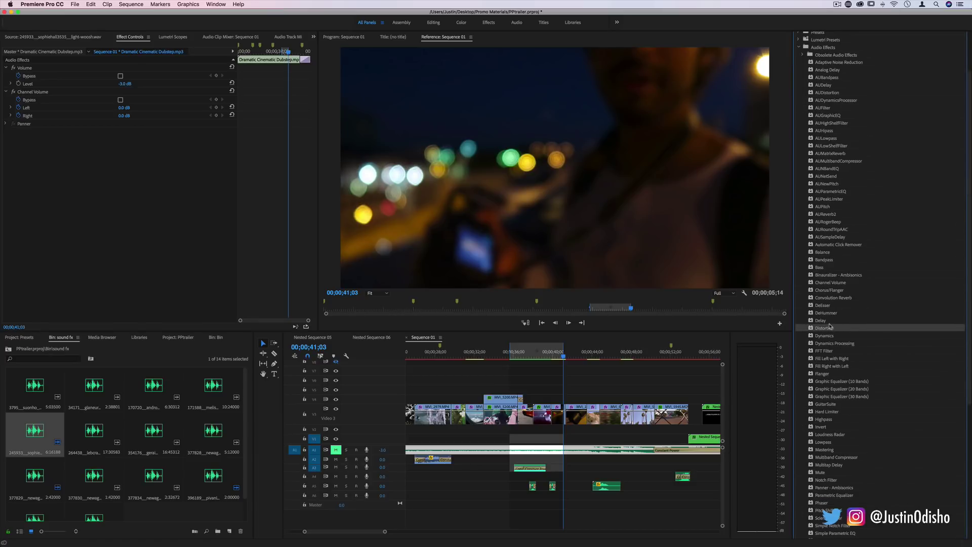
scroll(830, 326, up, 3)
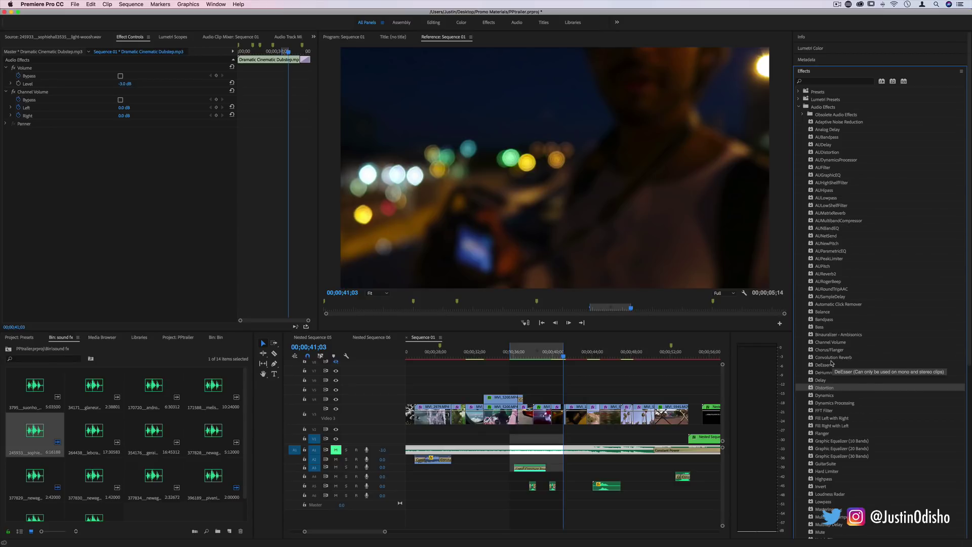
click(834, 434)
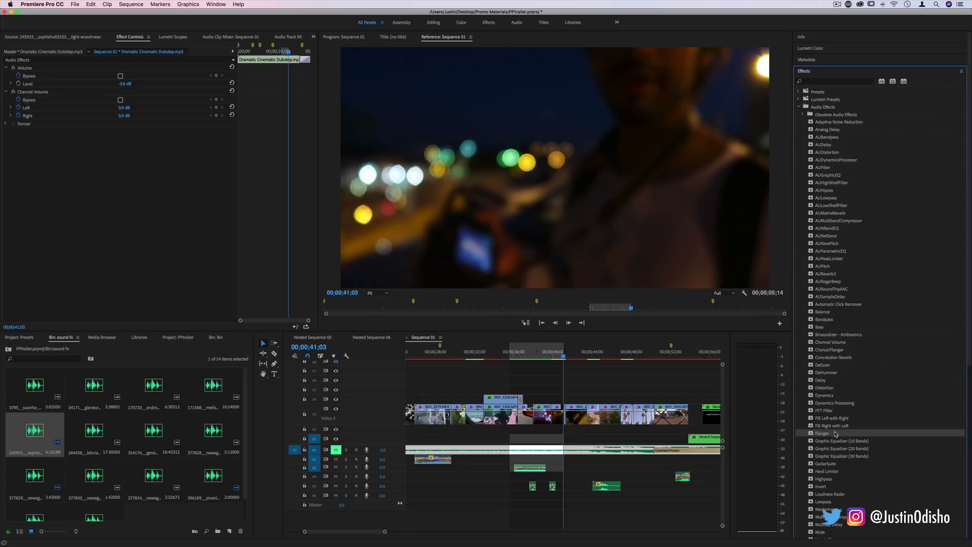
drag(835, 433, 610, 450)
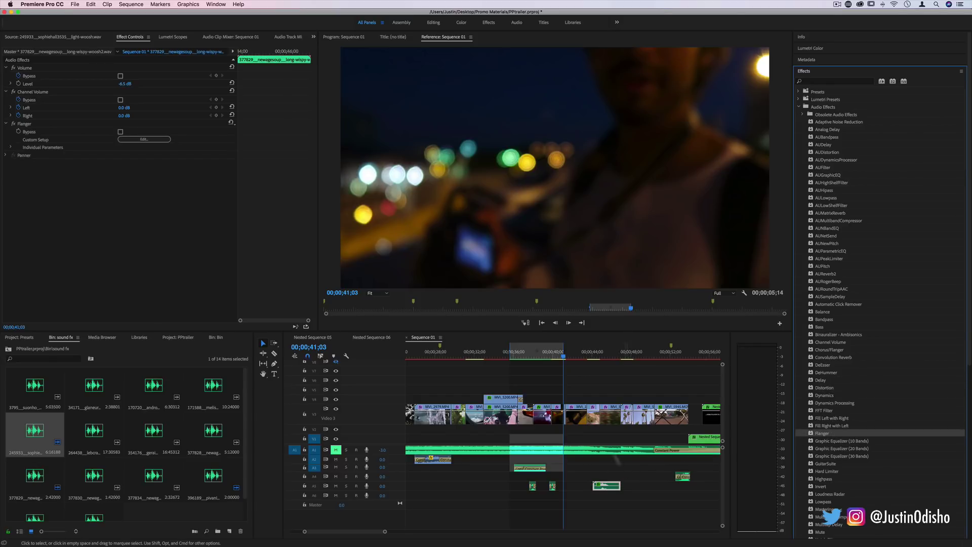
click(604, 356)
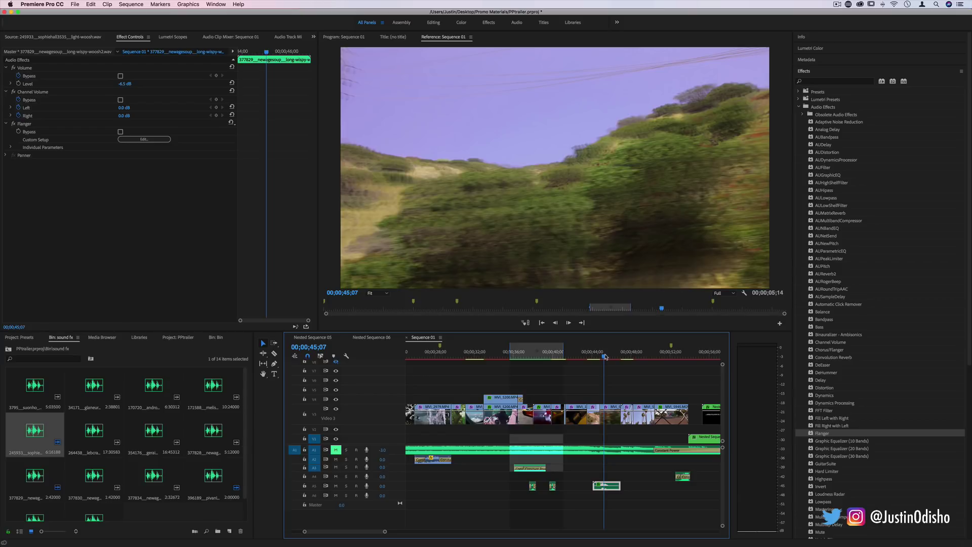
Inspect the Audio Clip Mixer, and the Audio 6 automation modes and output options in the Audio workspace's track mixer.
click(152, 439)
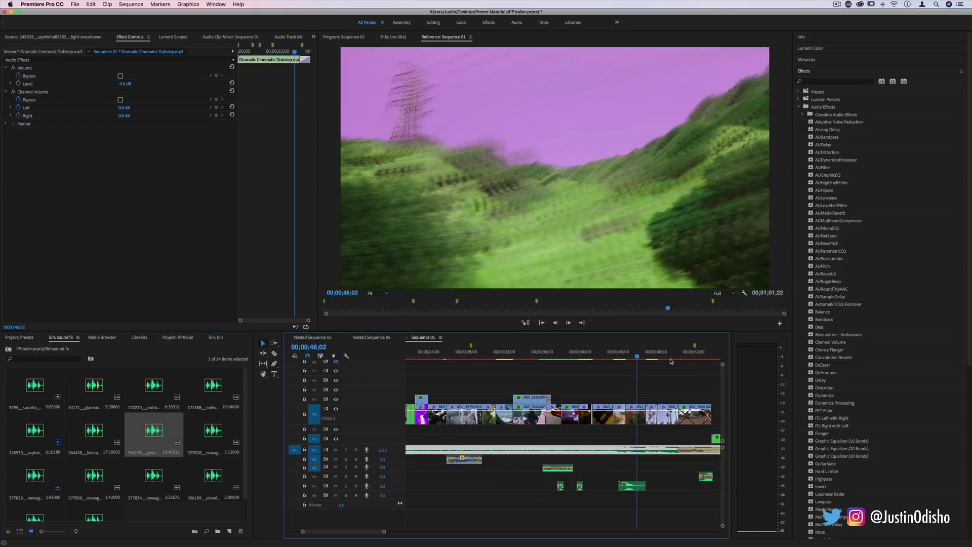
click(232, 38)
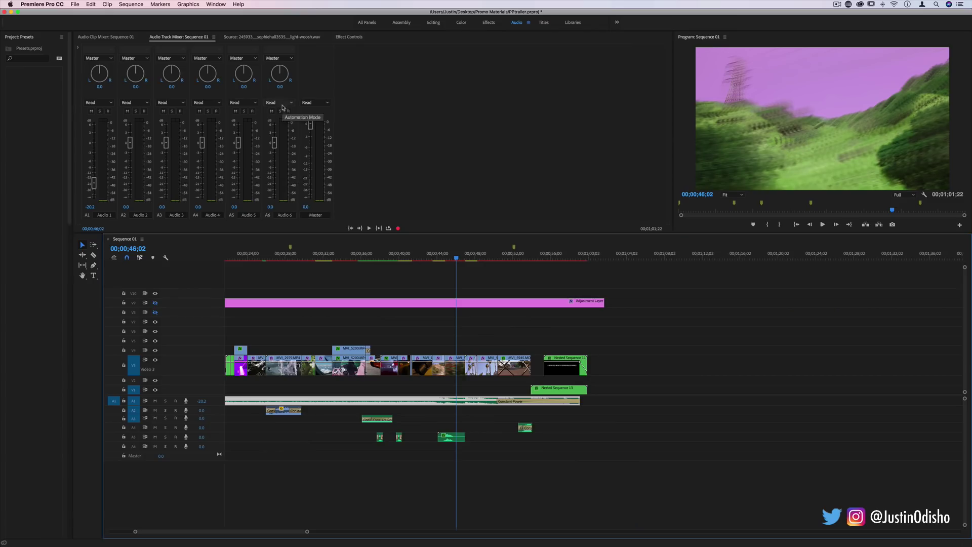
click(284, 104)
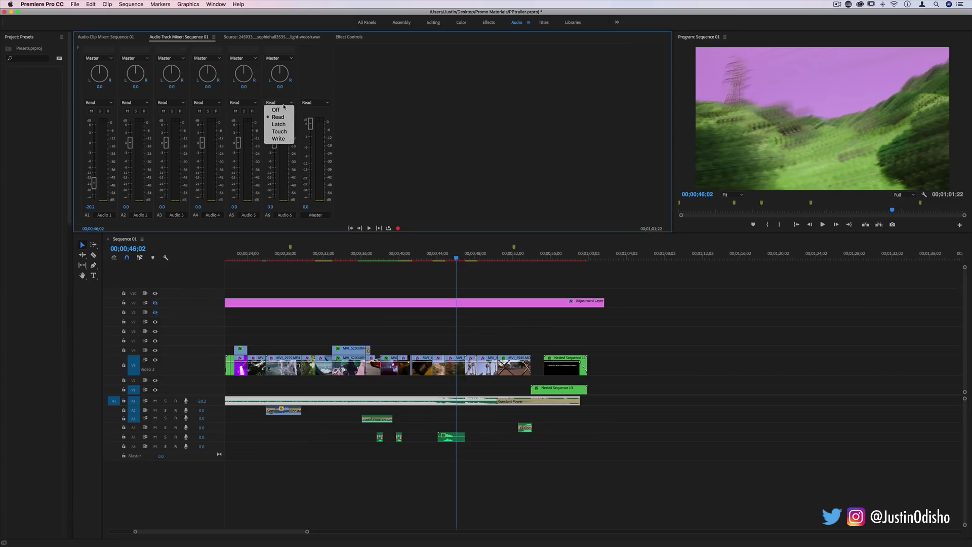
click(285, 104)
click(275, 60)
click(275, 60)
In the Editing workspace, inspect the Audio Channels and Audio Gain settings of the long-wispy-woosh clip and leave them unchanged.
key(alt+shift+3)
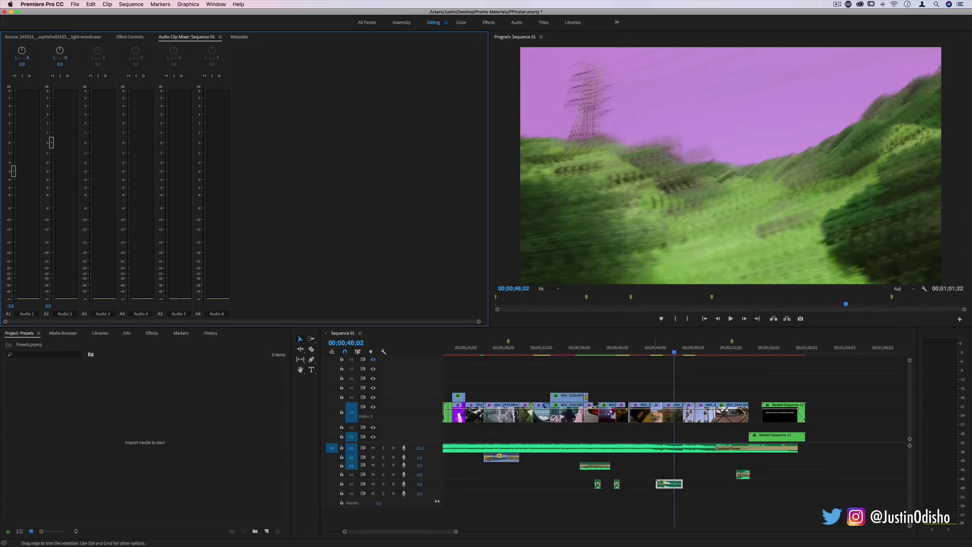
right_click(674, 487)
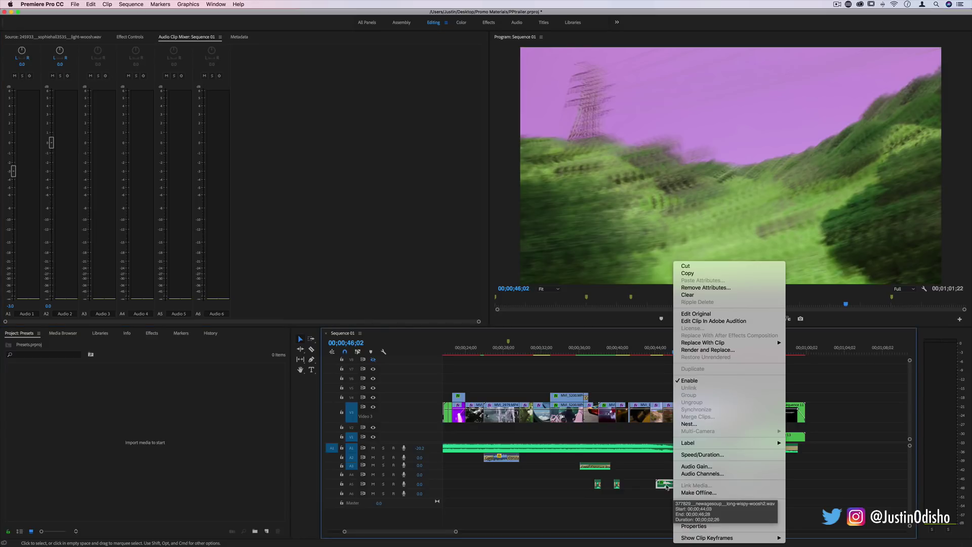
click(699, 475)
click(488, 354)
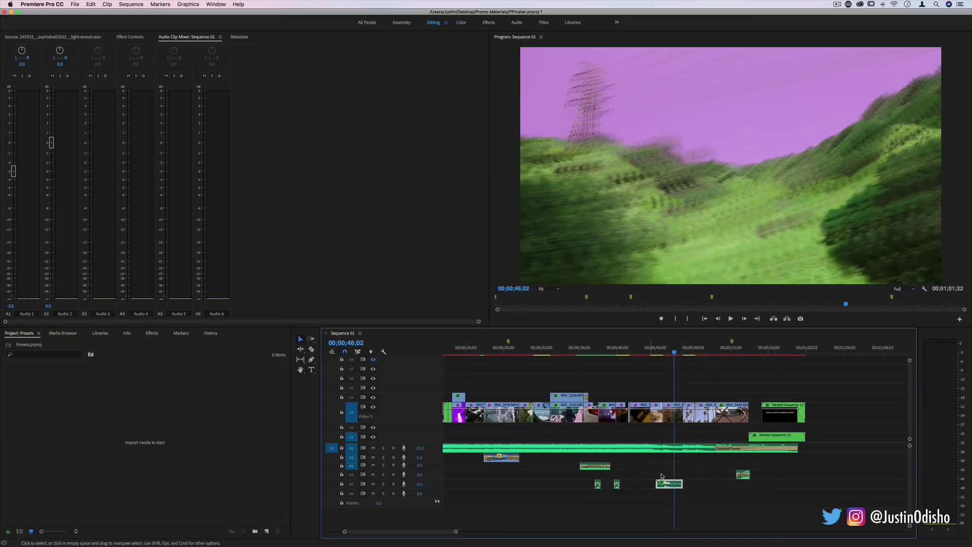
right_click(666, 479)
click(681, 469)
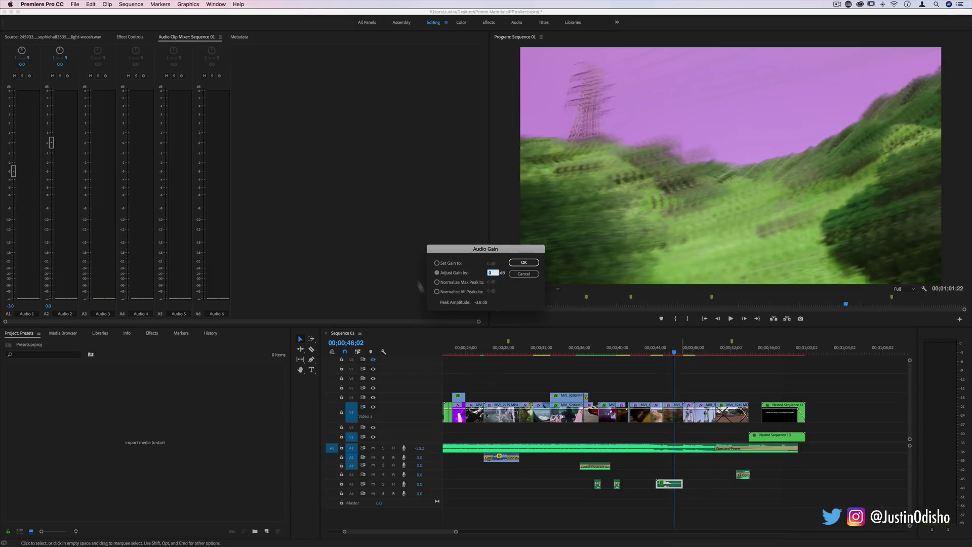
click(524, 276)
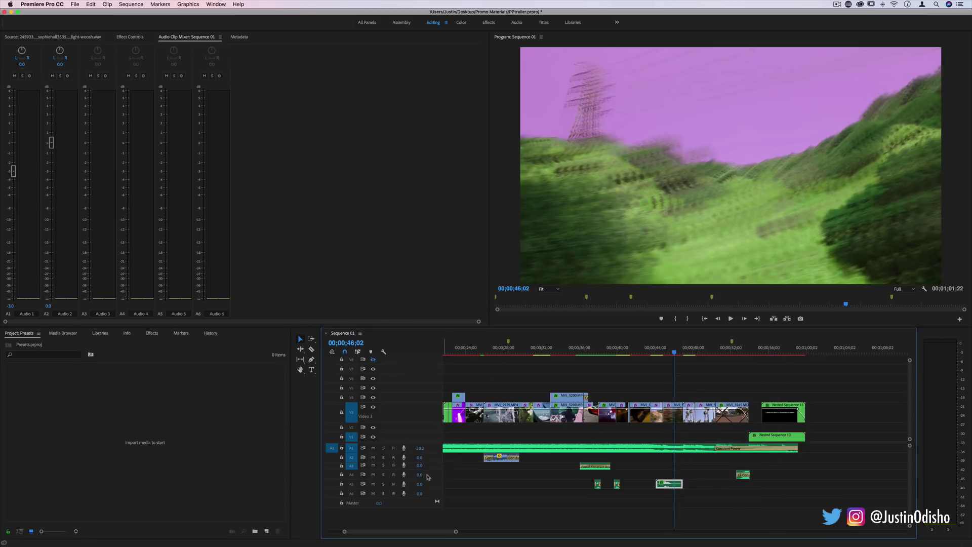
Expand the Audio 5 track, add three volume keyframes to the long-wispy-woosh clip and shift the middle one slightly.
drag(433, 478, 433, 512)
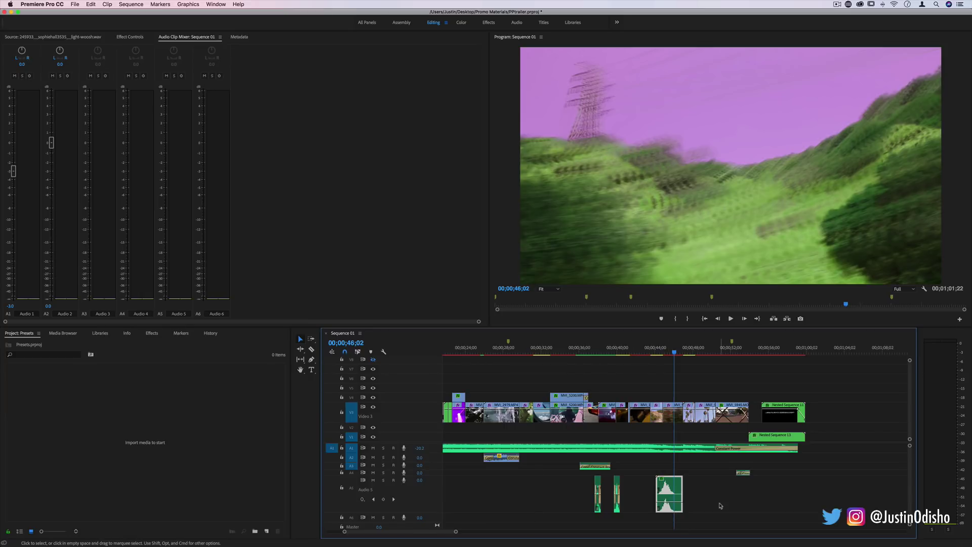
key(super)
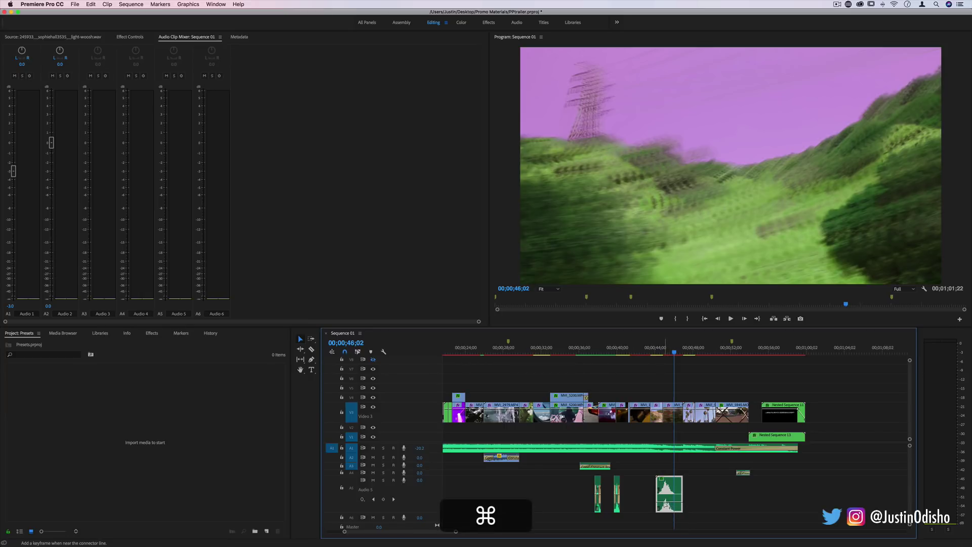
super+click(663, 502)
super+click(670, 502)
super+click(676, 503)
drag(669, 505, 674, 504)
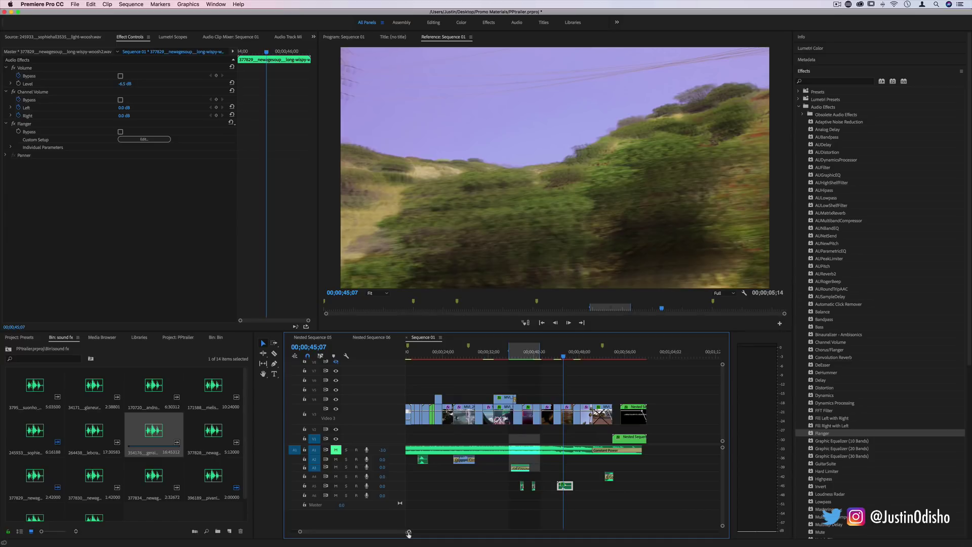
Select the music and all sound effect clips across the sequence's audio tracks.
drag(407, 532, 448, 532)
drag(634, 518, 404, 447)
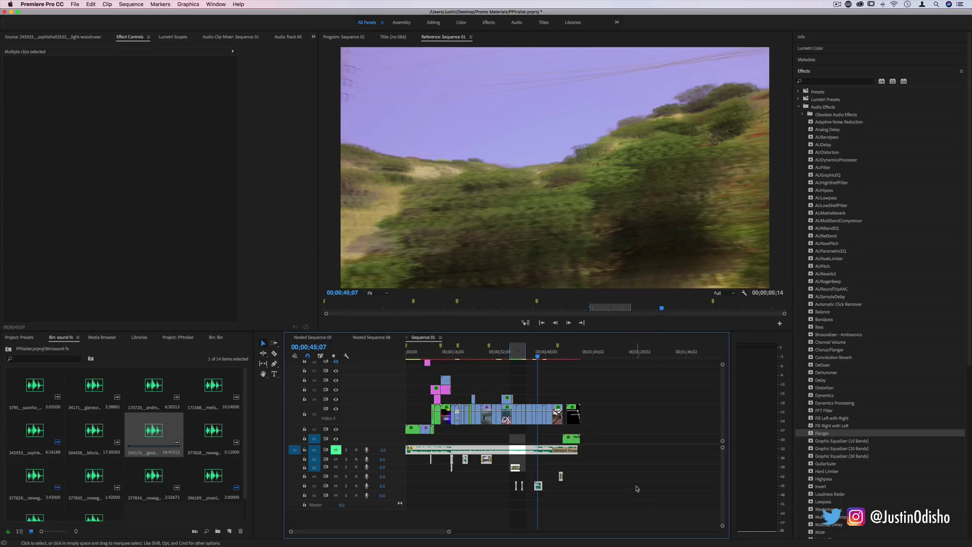
drag(449, 531, 438, 535)
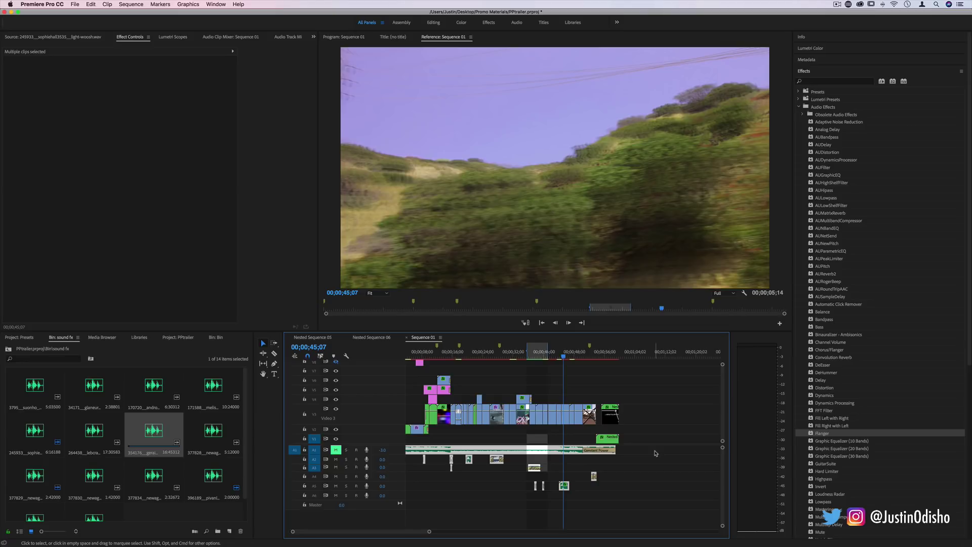
Scrub the sequence back through 00;00;46;23 to 00;00;42;12 to review the footage.
scroll(656, 454, left, 1)
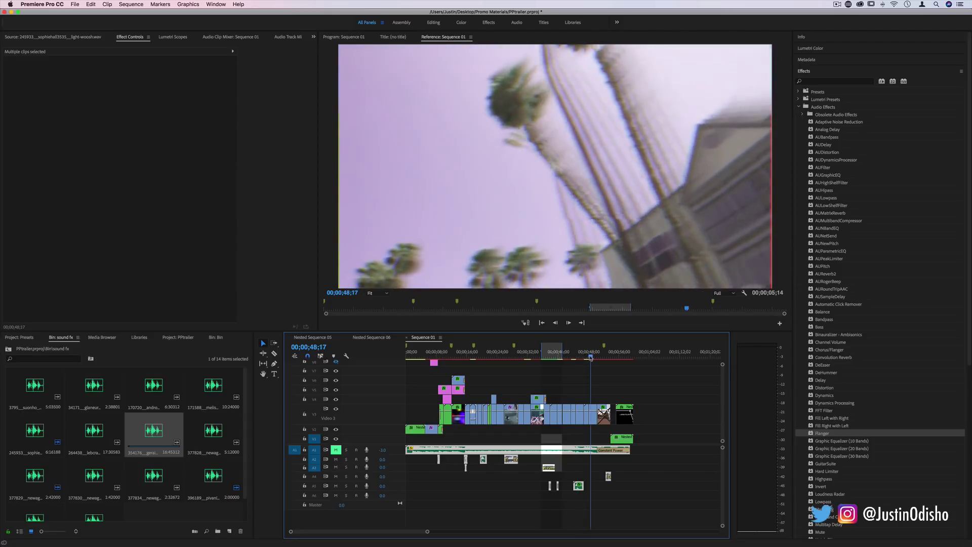
click(585, 358)
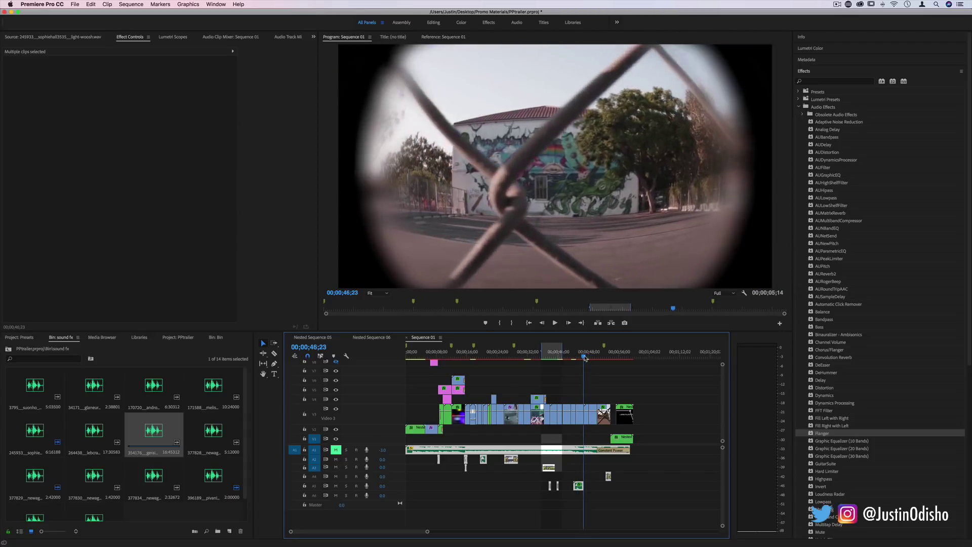
click(568, 358)
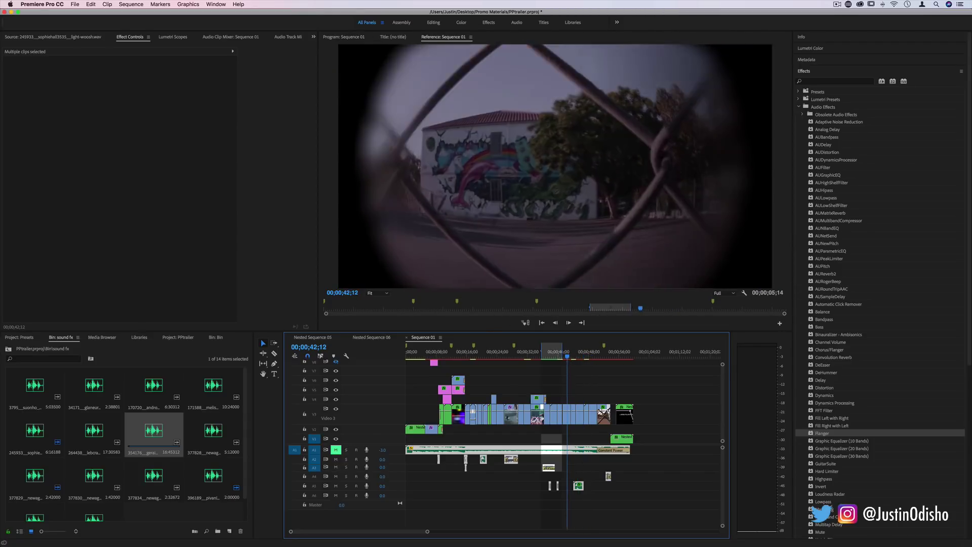